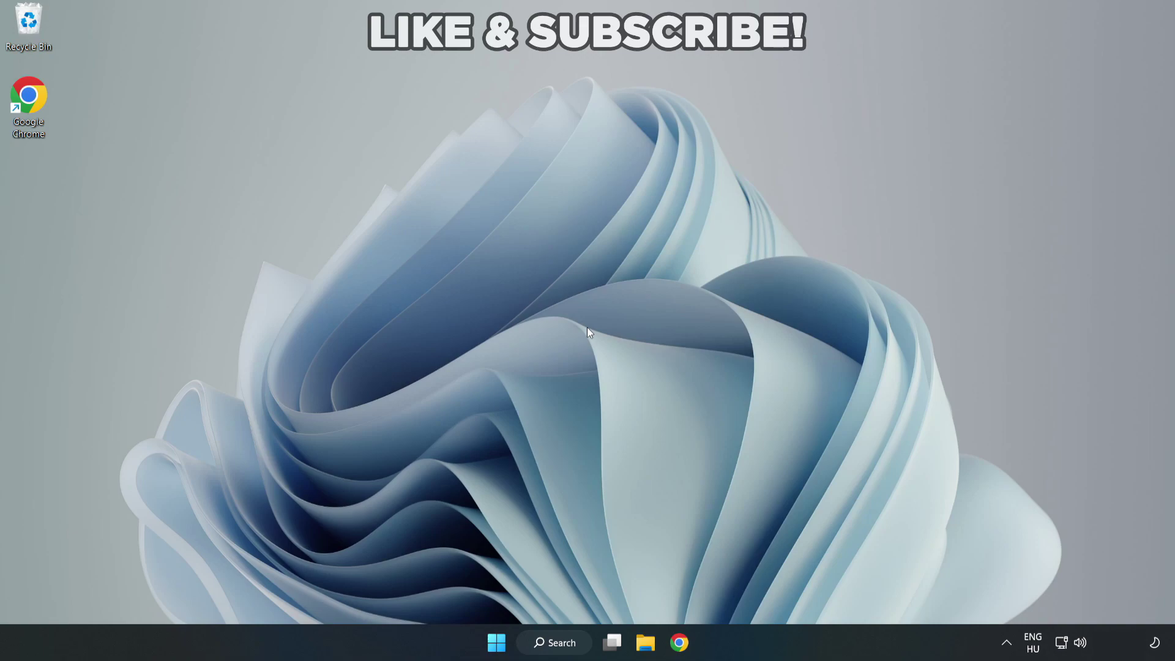
Search Windows for 'device manager' and open the Device Manager best match
left_click(561, 648)
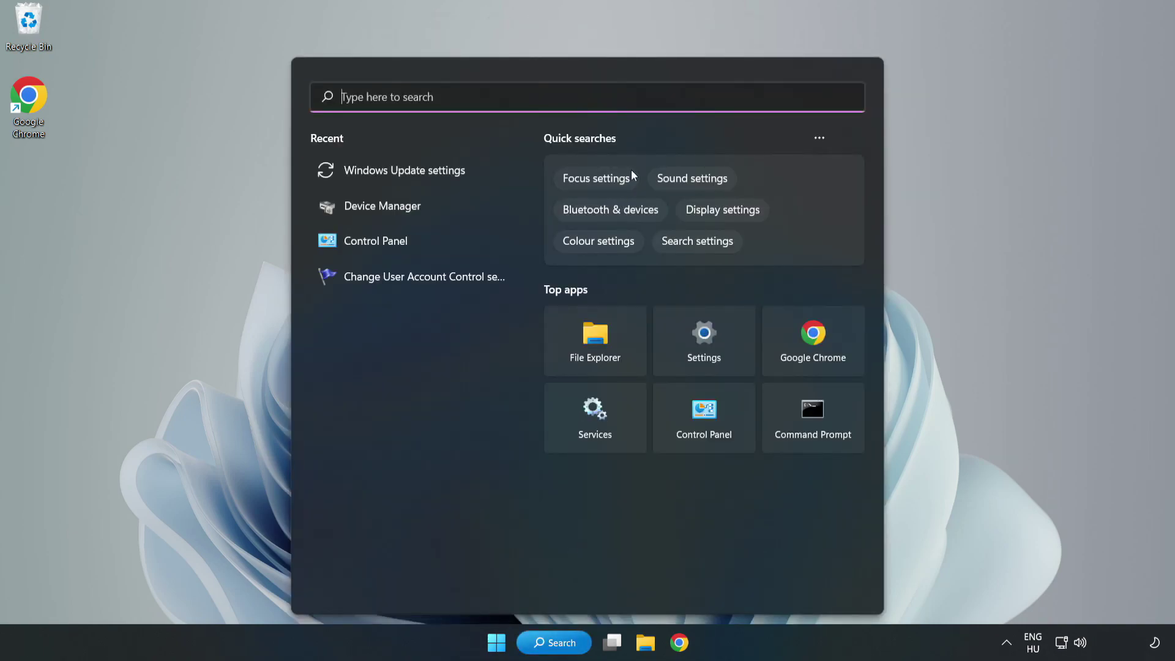
type("device m")
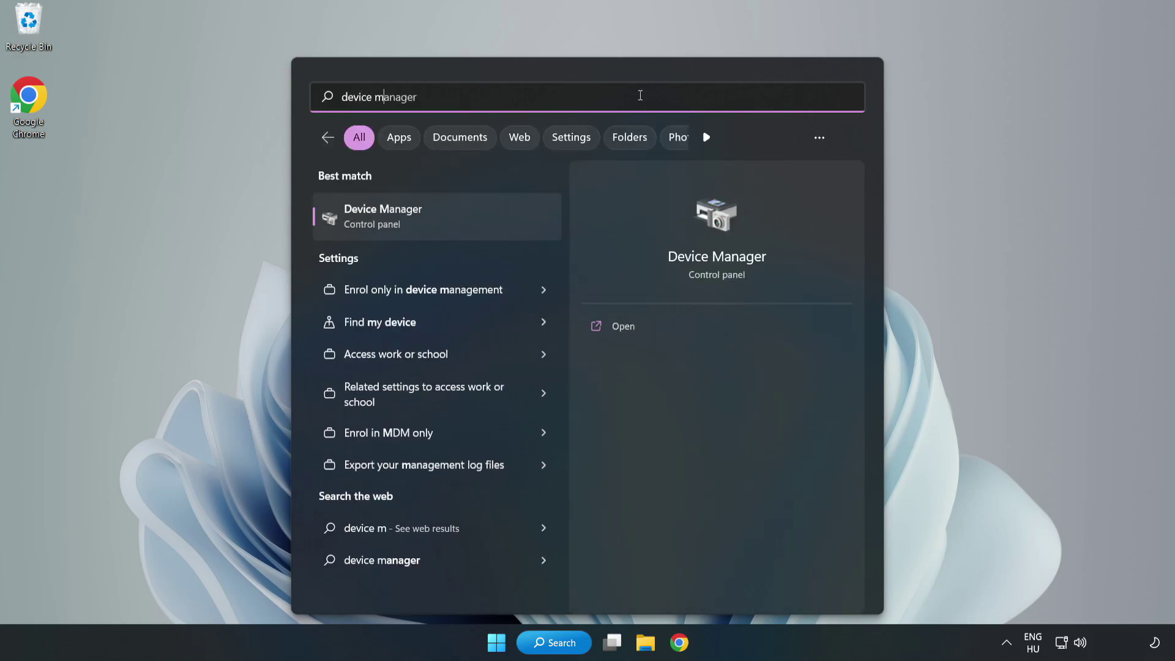
type("anager")
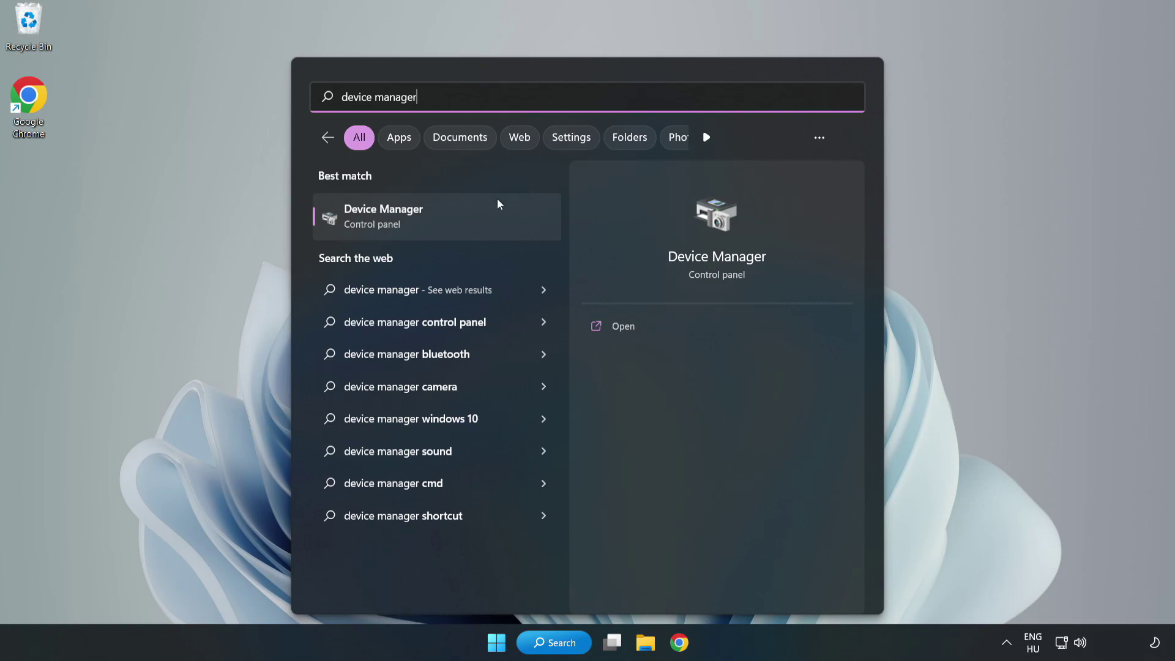
left_click(437, 227)
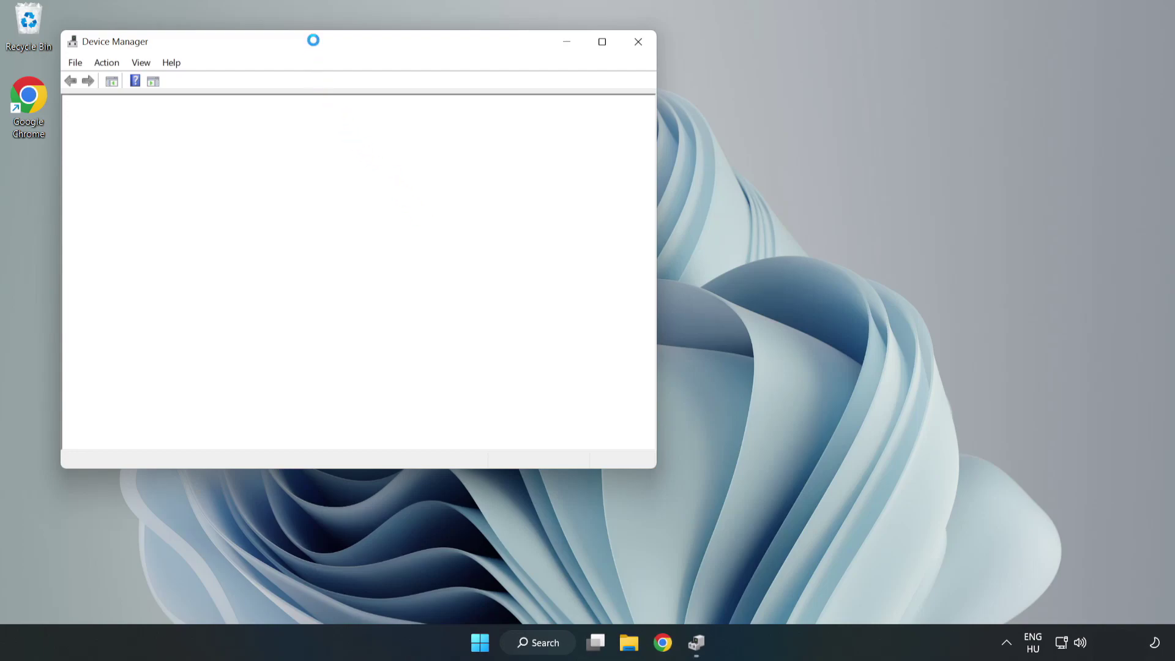
Center Device Manager, expand Display adapters and bring up the VMware SVGA 3D adapter's actions
left_click_drag(314, 44, 523, 104)
left_click(313, 233)
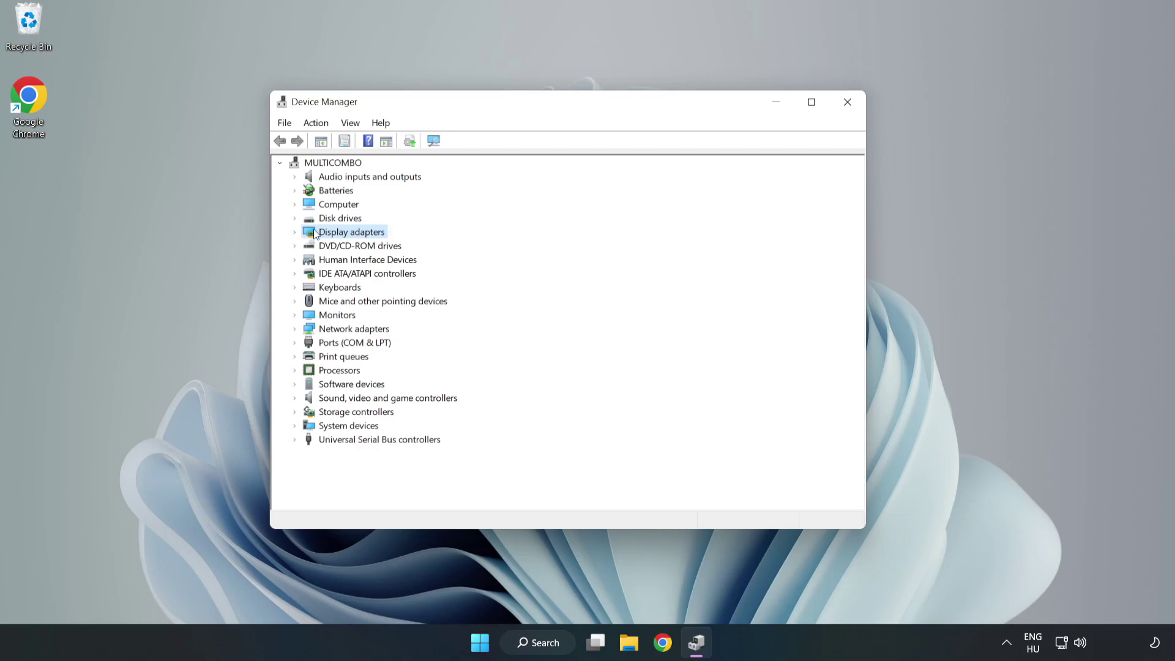
left_click(295, 233)
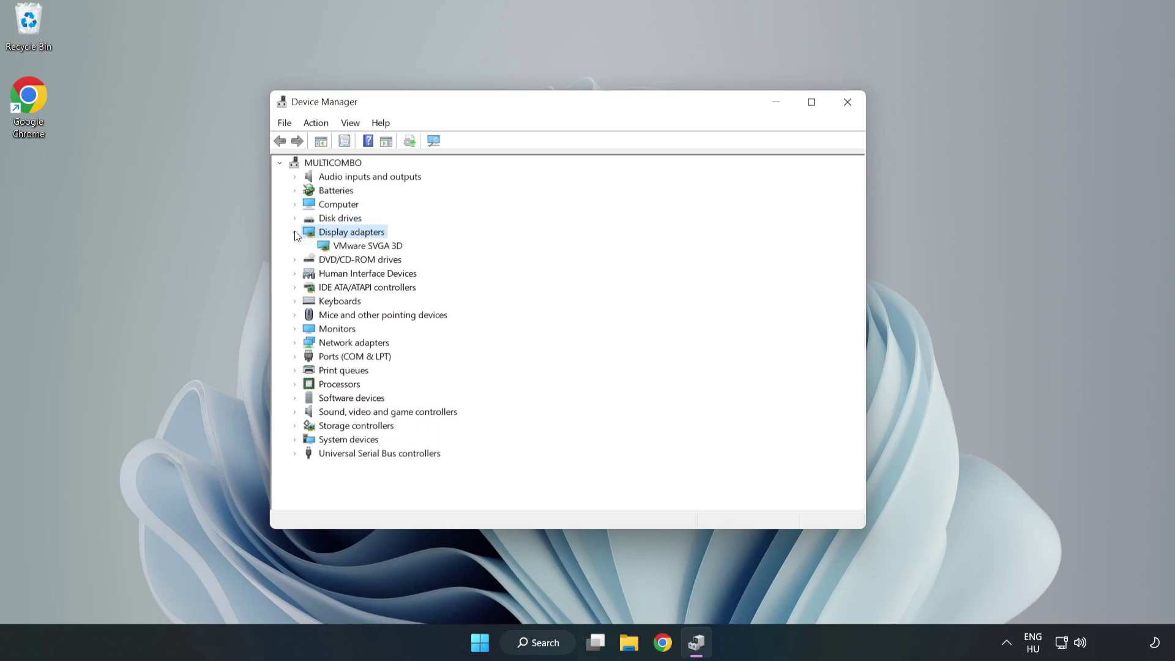
left_click(327, 246)
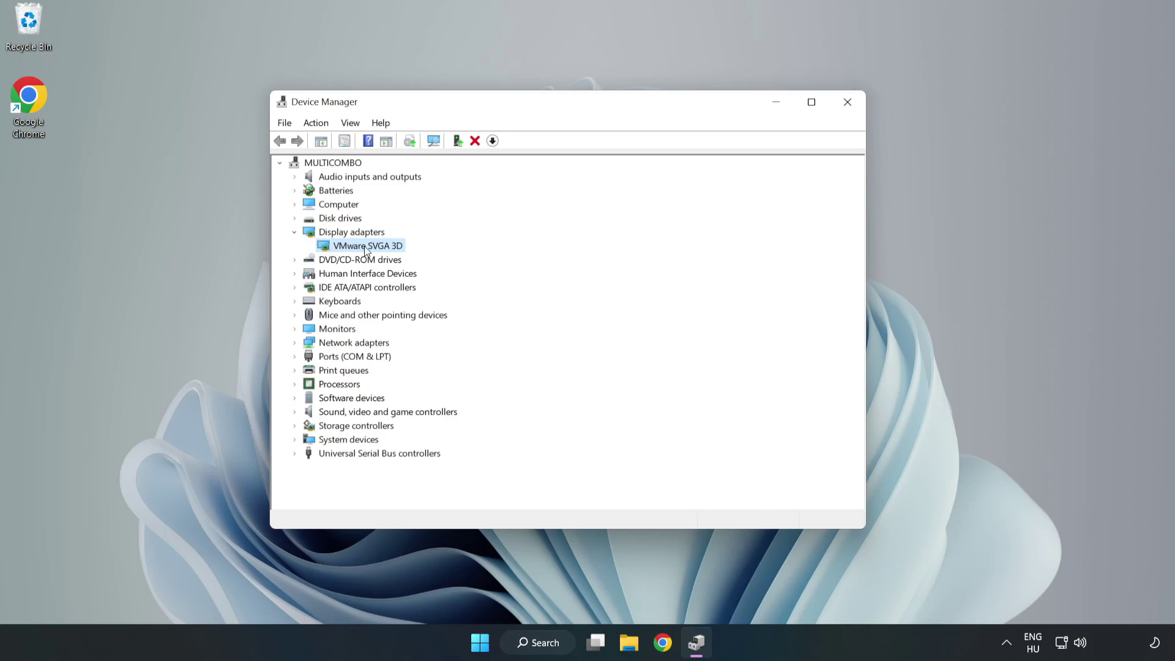
right_click(365, 248)
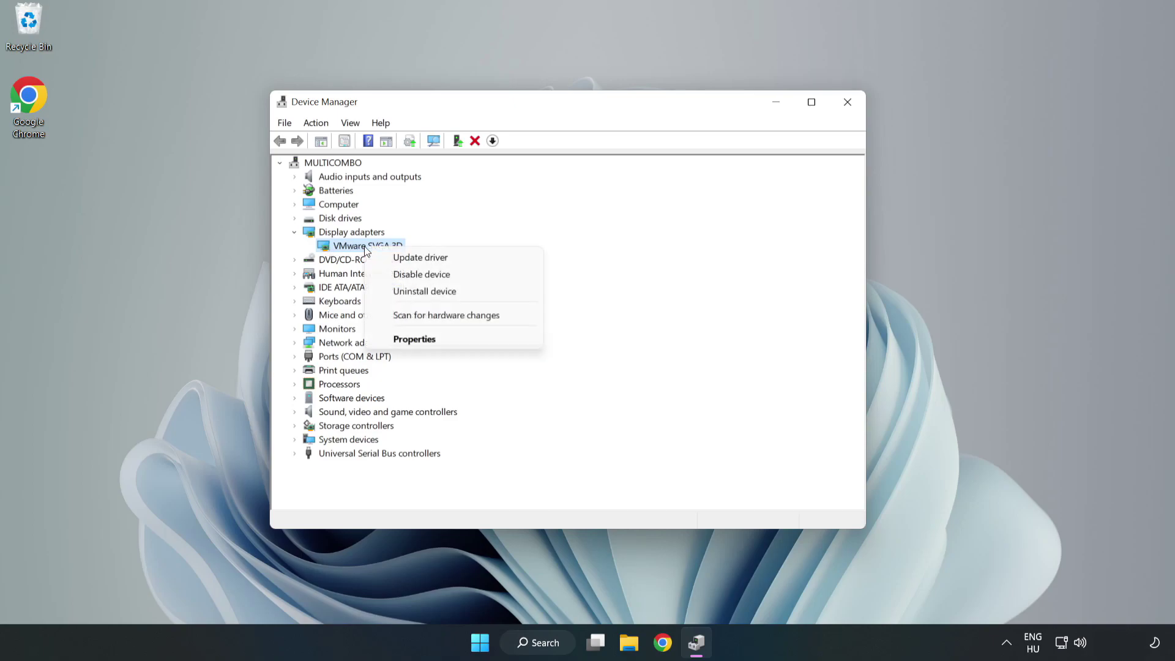
Run an automatic driver update for VMware SVGA 3D, which reports the best driver already installed
left_click(456, 263)
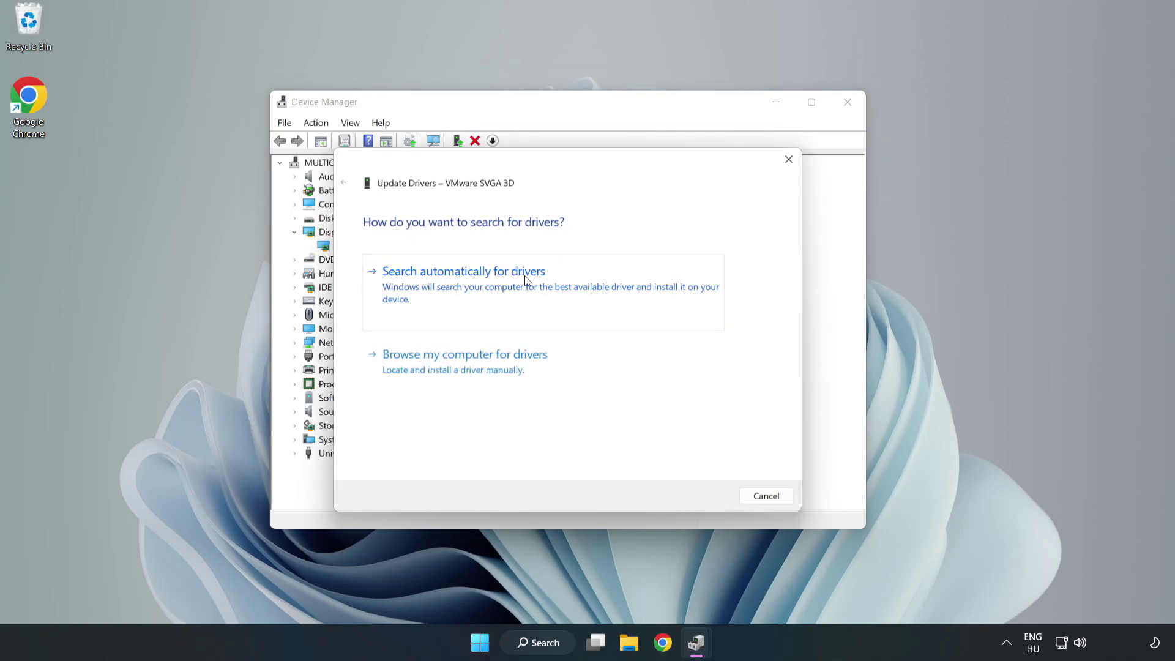
left_click(467, 287)
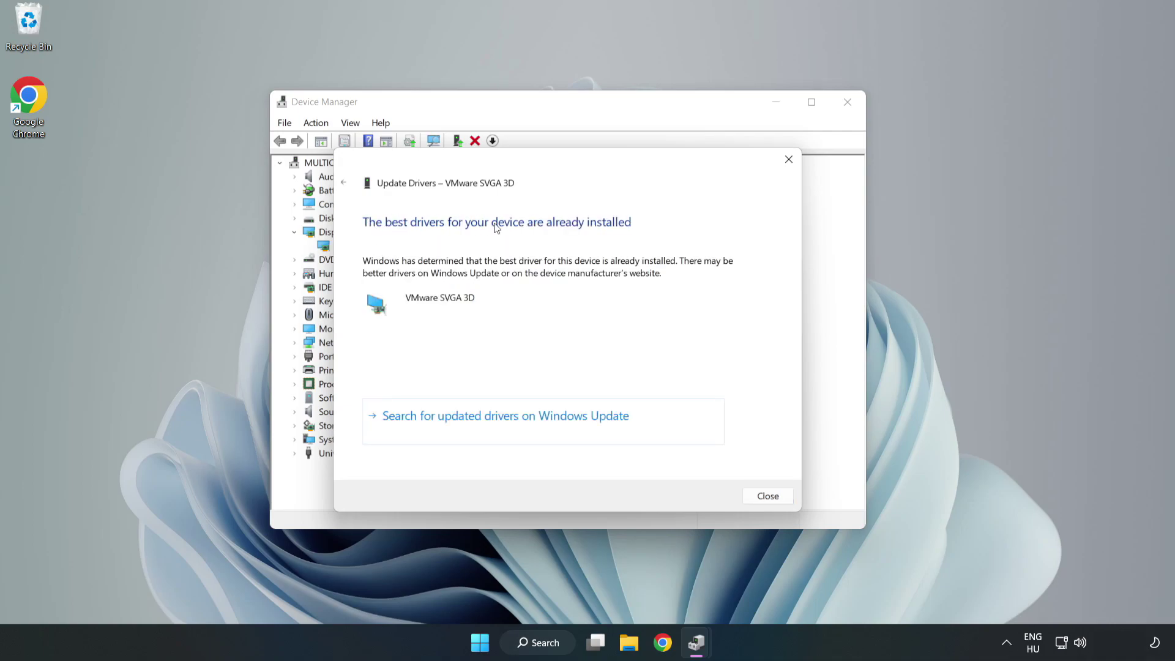
left_click(768, 496)
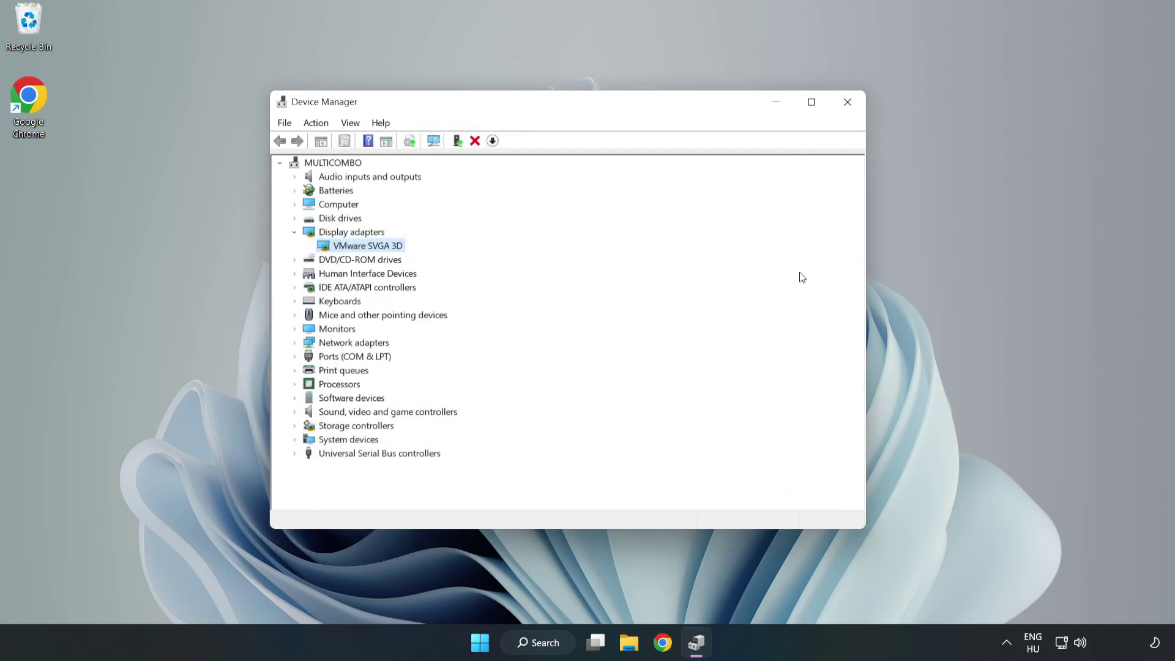
Close Device Manager and search Windows for 'updates'
left_click(848, 105)
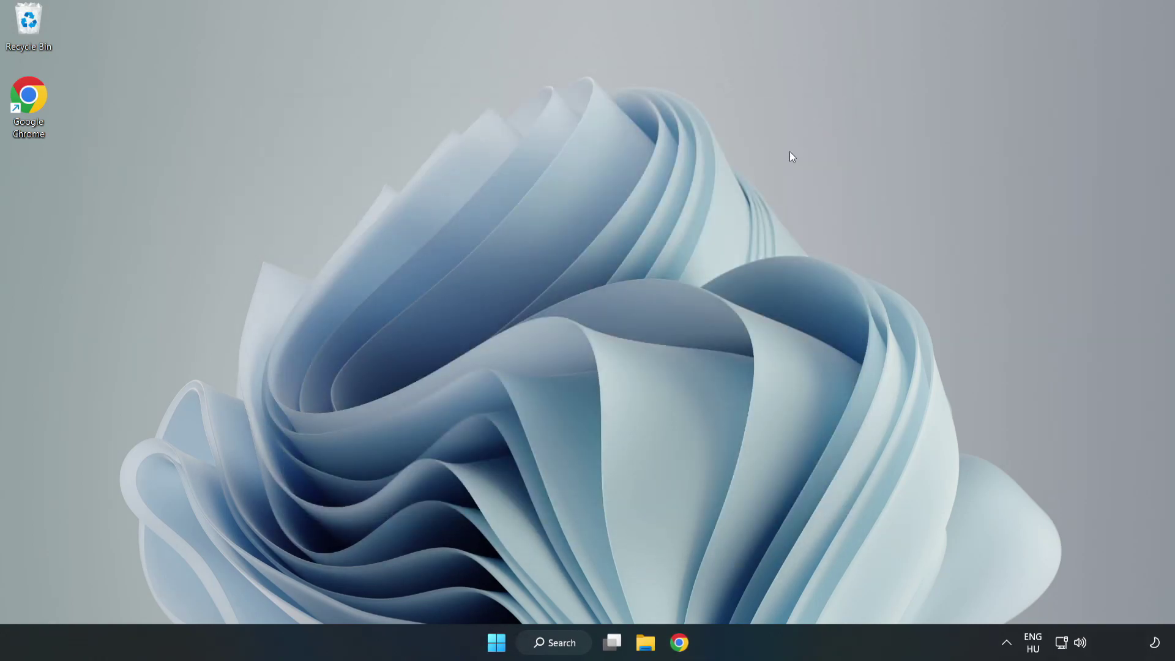
left_click(551, 644)
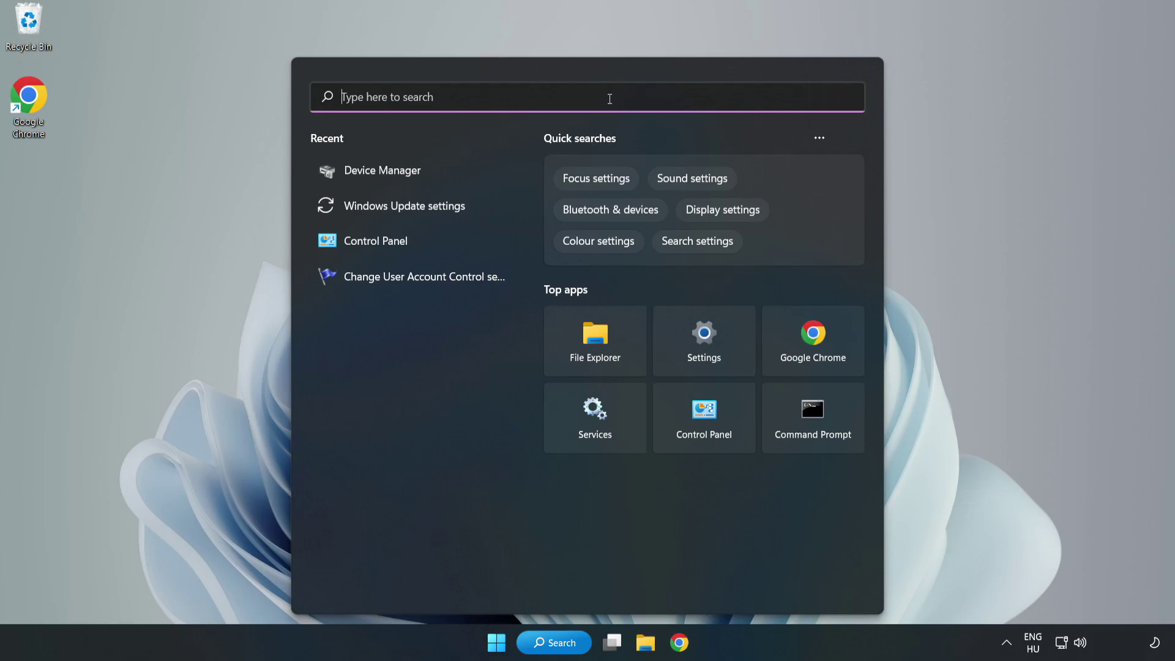
type("updates")
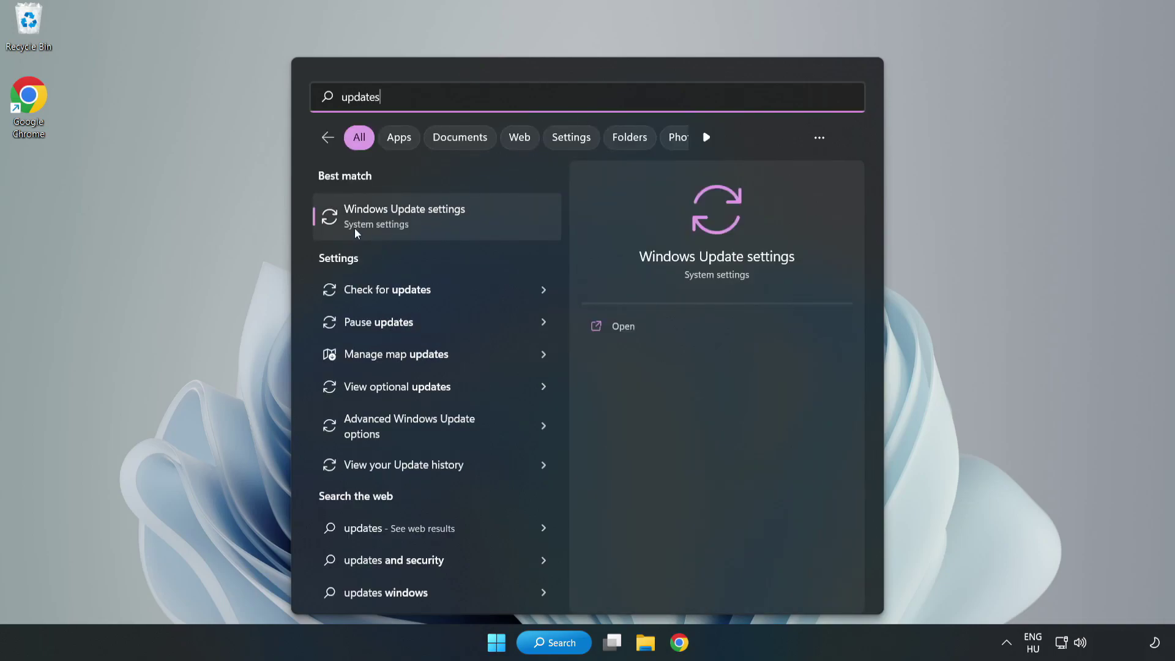
Open Windows Update settings maximized and check for updates, confirming the PC is up to date
left_click(420, 223)
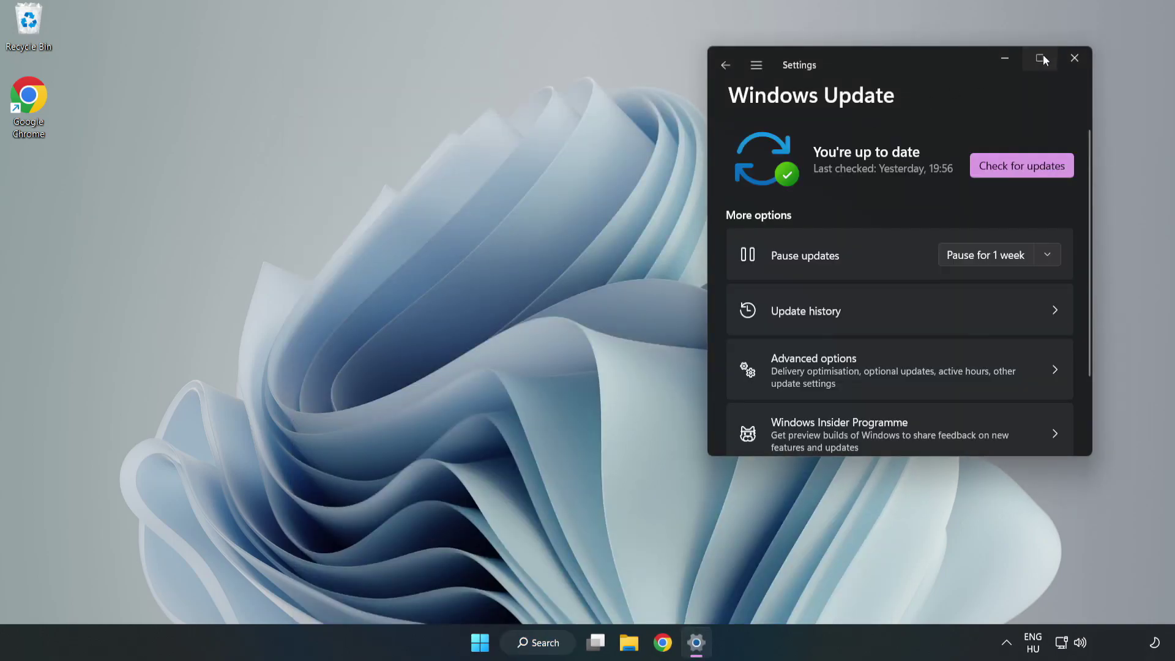
left_click(1041, 58)
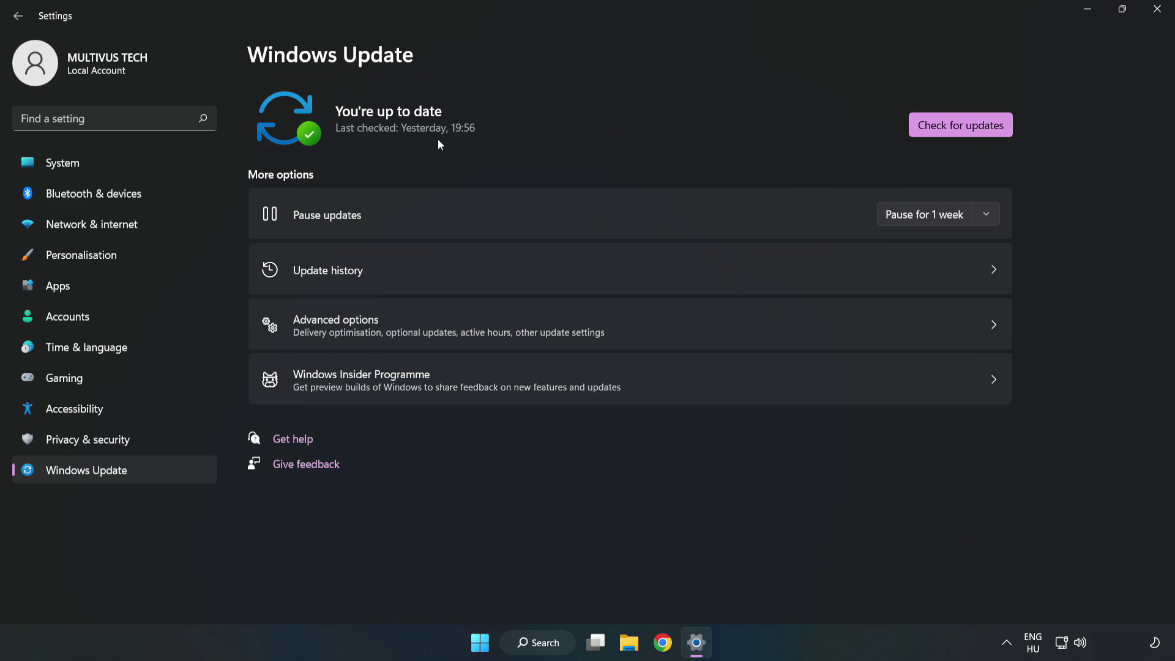
left_click(964, 128)
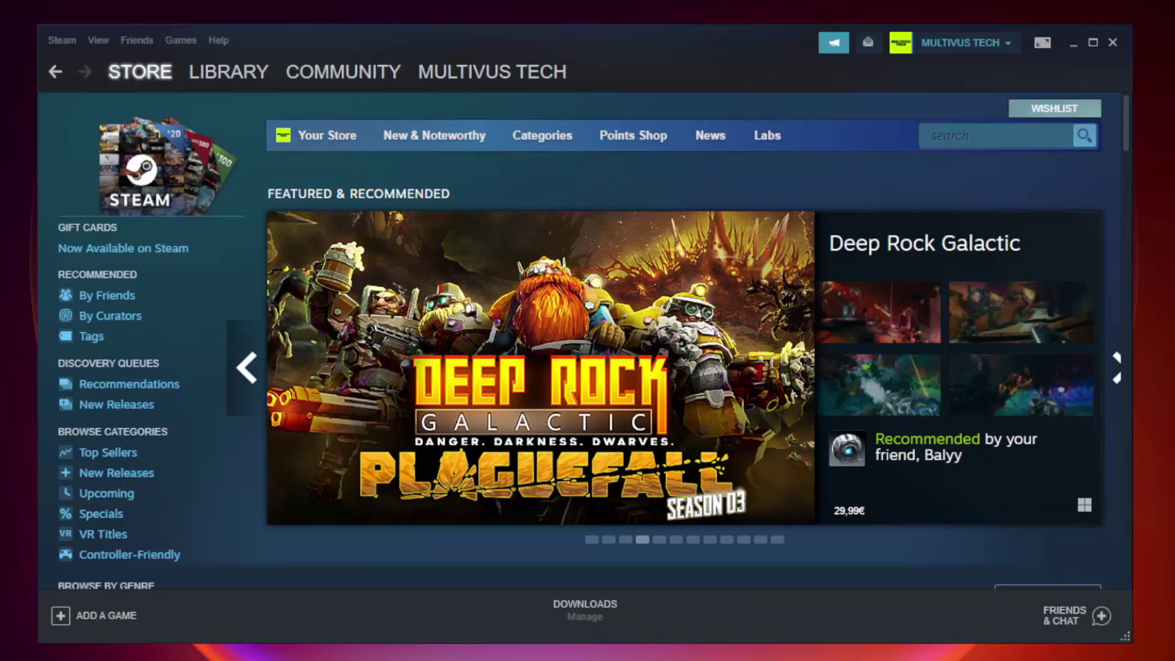
In Steam's Library, bring up the options for YOUR NOT WORKING GAME
mouse_move(257, 75)
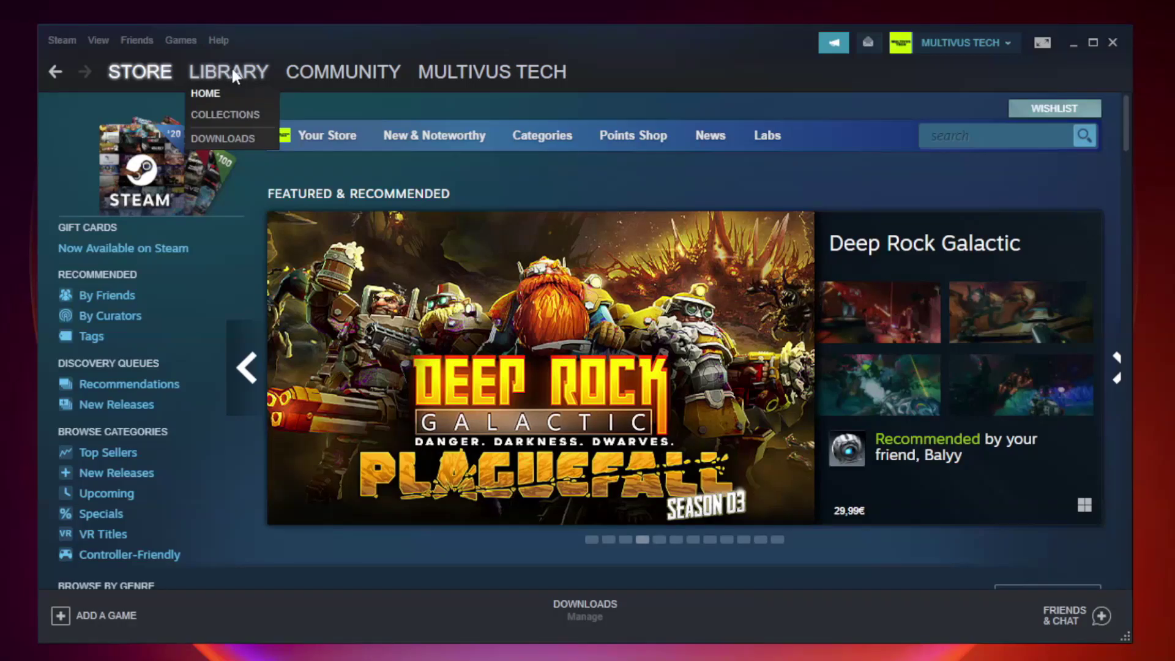
left_click(239, 79)
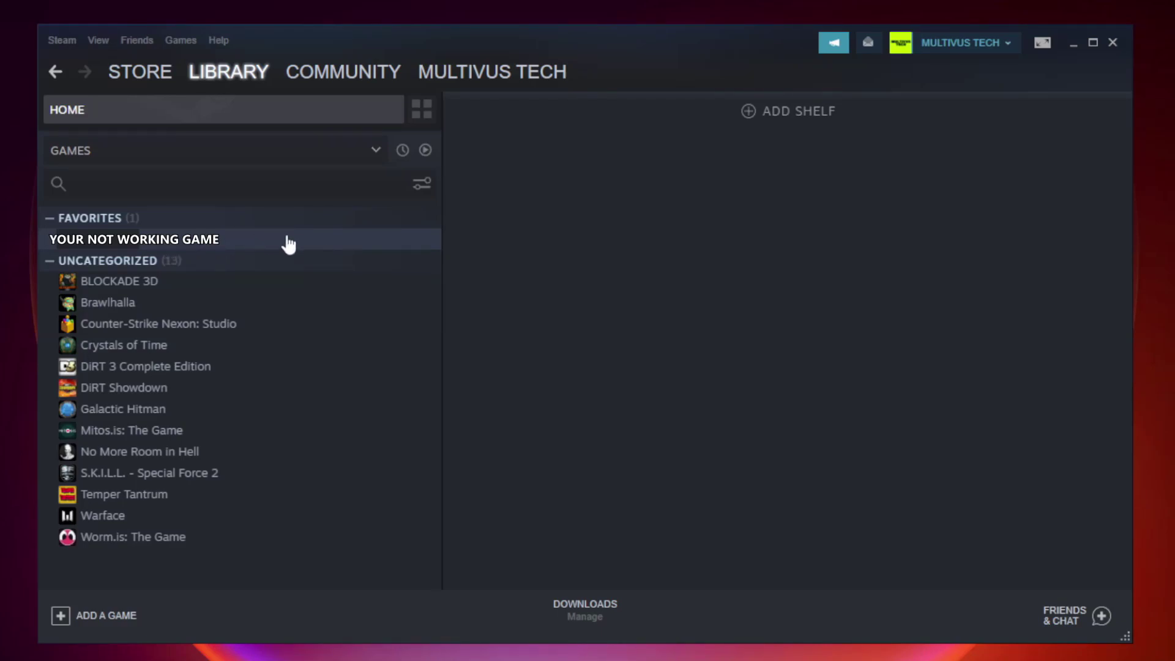
right_click(254, 245)
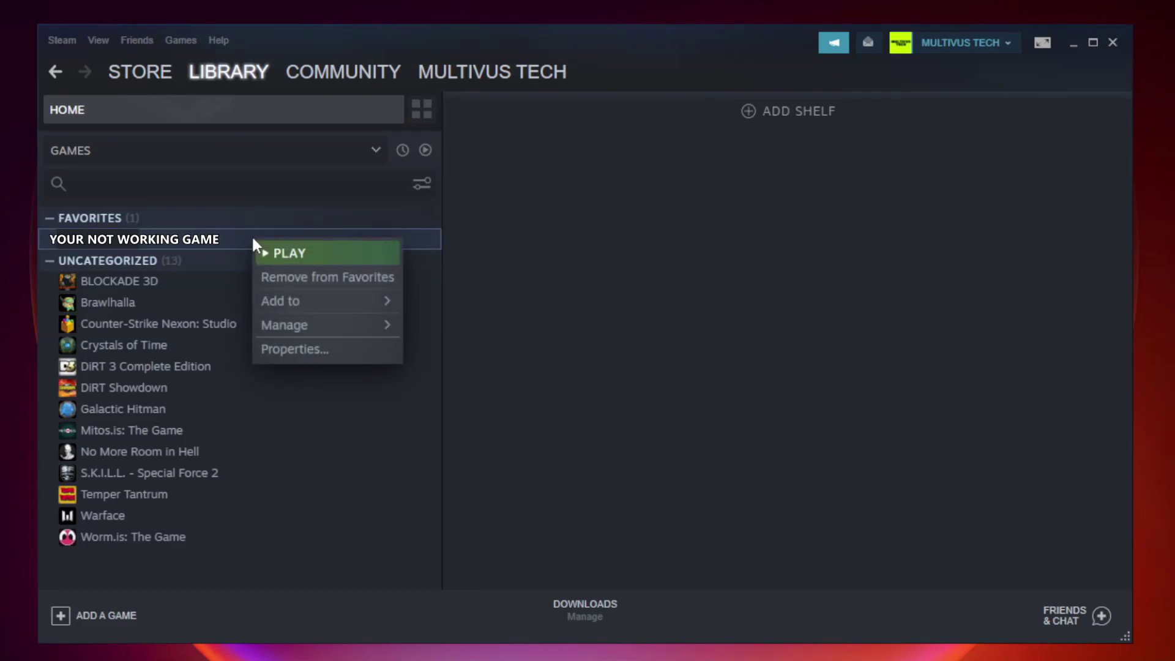
Verify the game's local files from its Properties, with all 9192 files validated
left_click(324, 346)
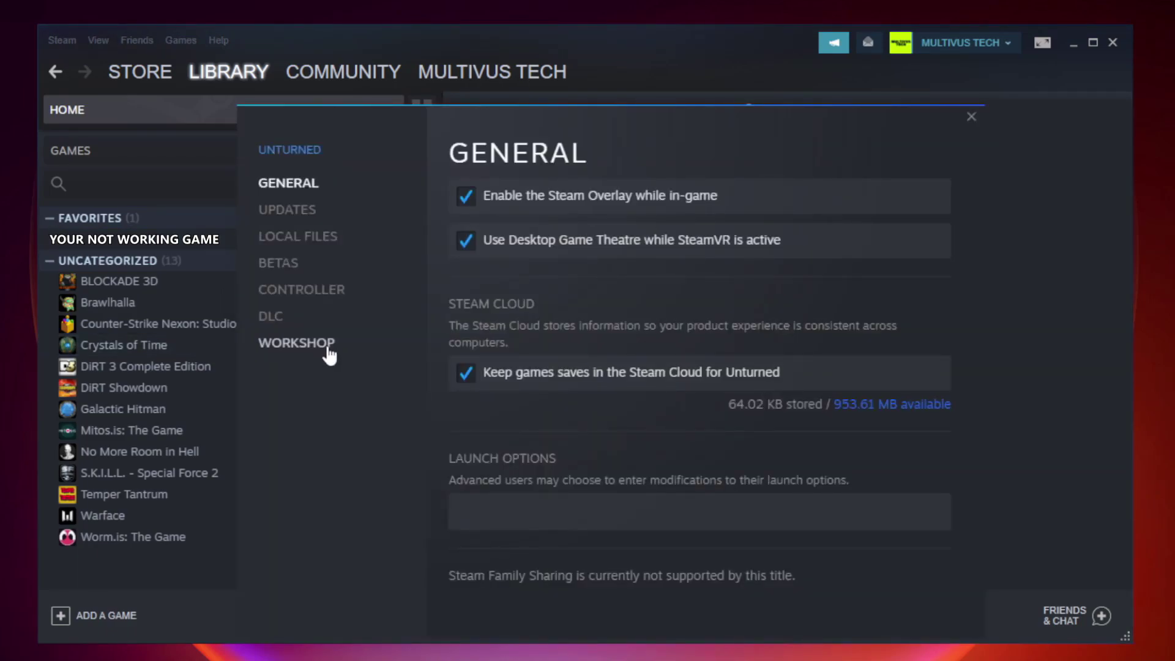
left_click(313, 245)
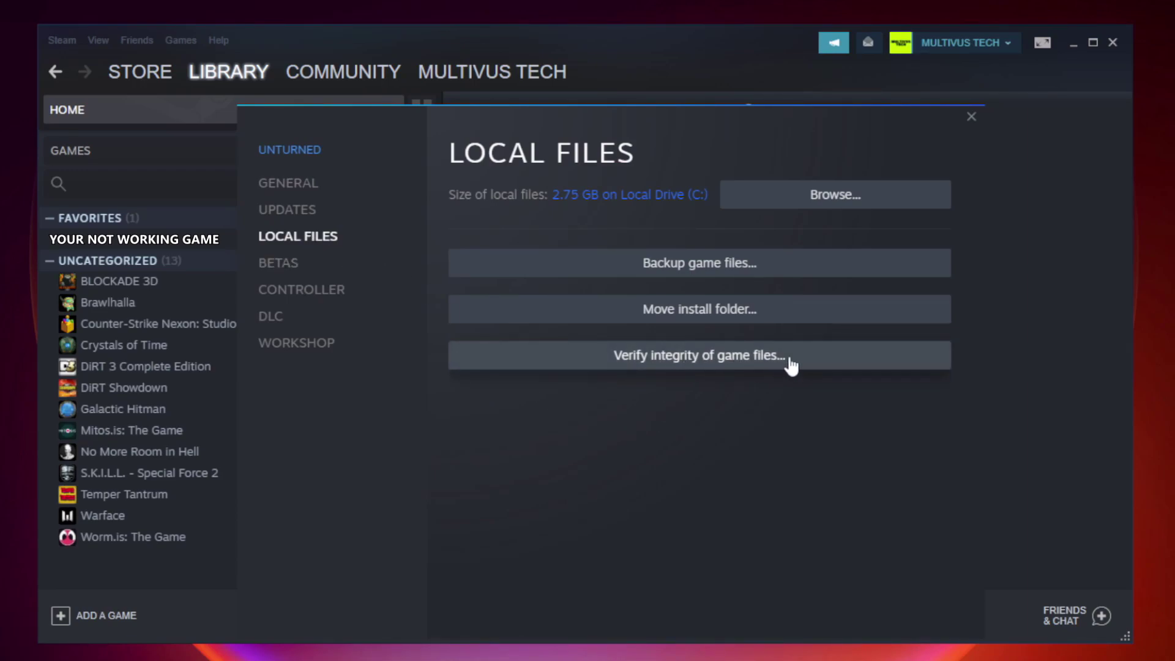
left_click(710, 366)
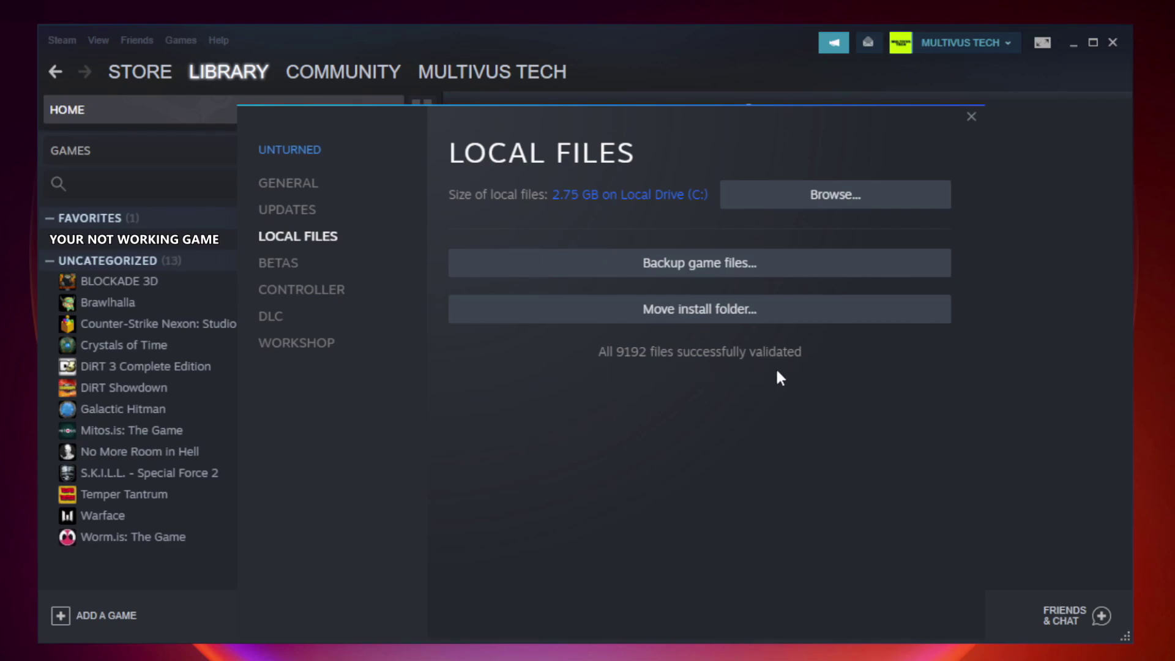
Browse to the game's install folder and bring up options for the YOUR NOT WORKING GAME shortcut
left_click(840, 208)
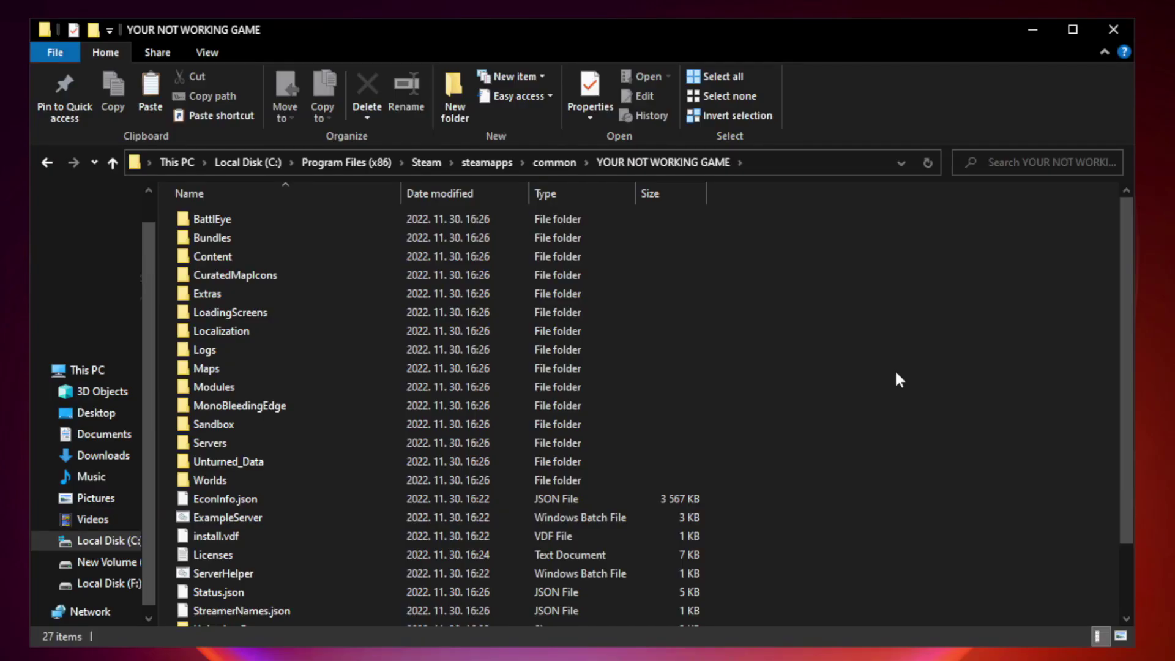
left_click_drag(1127, 321, 1129, 428)
left_click(468, 617)
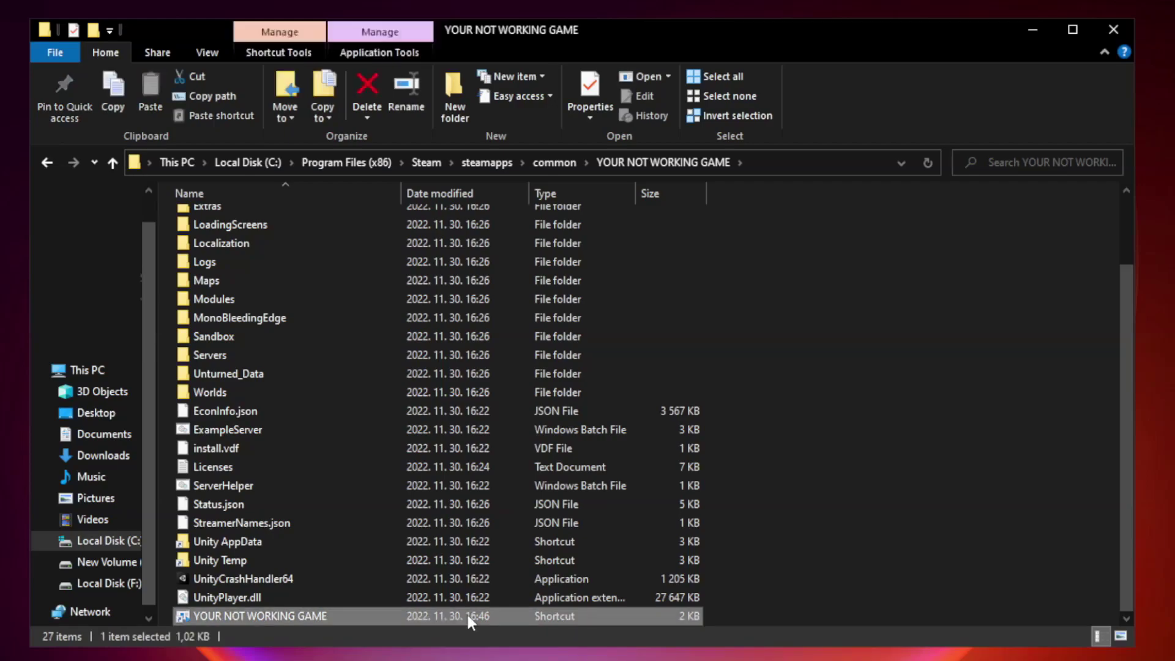
right_click(399, 617)
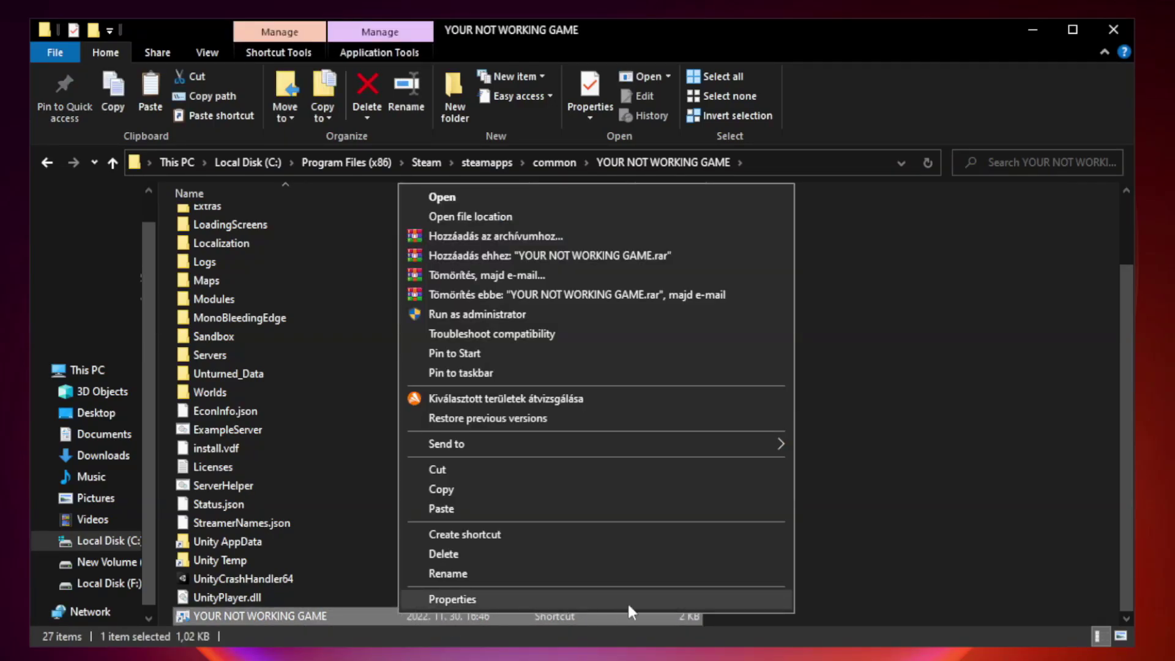
Give the shortcut Windows 8 compatibility, disabled fullscreen optimizations and run-as-administrator, then apply
left_click(592, 599)
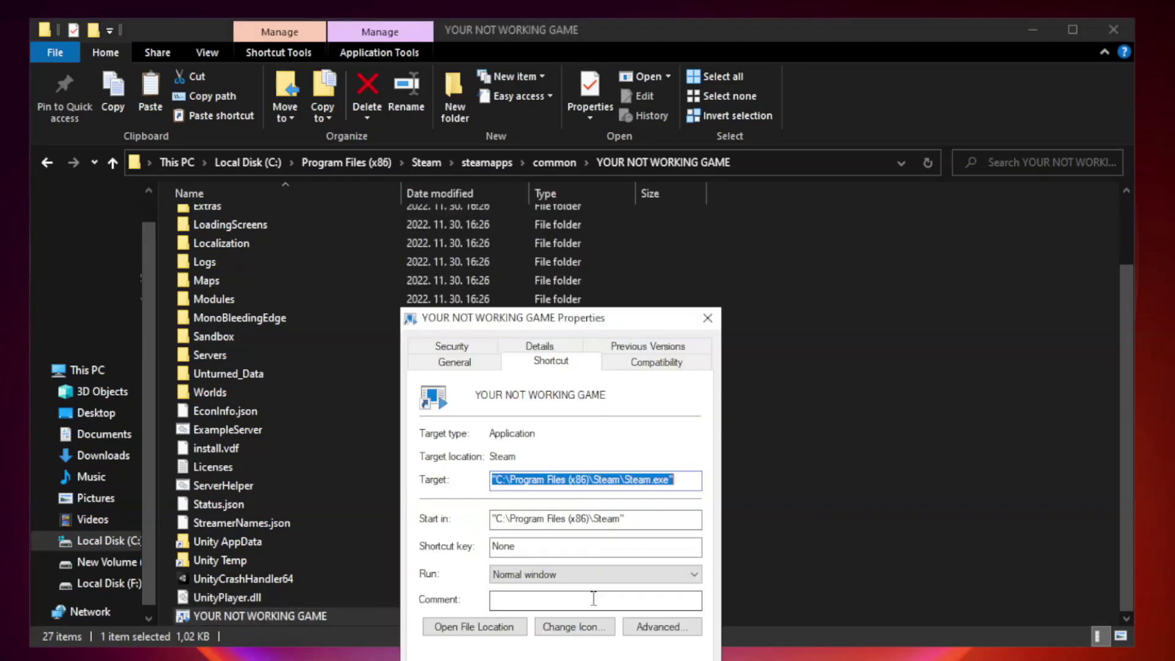
left_click_drag(584, 324, 584, 133)
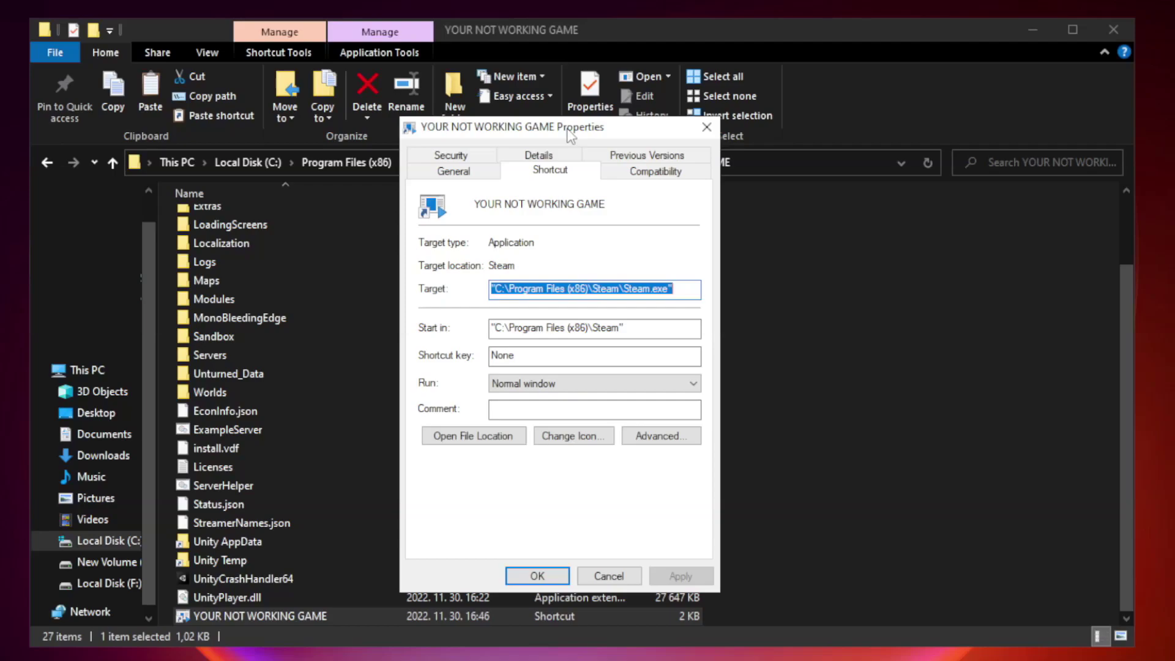
left_click(654, 173)
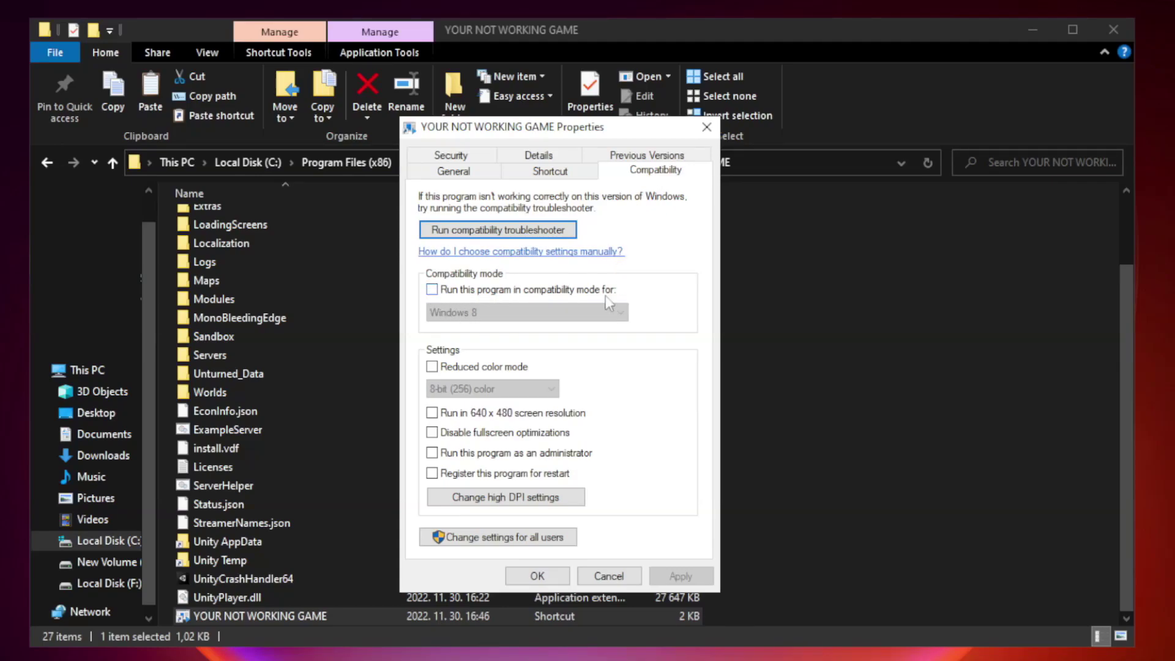
left_click(466, 291)
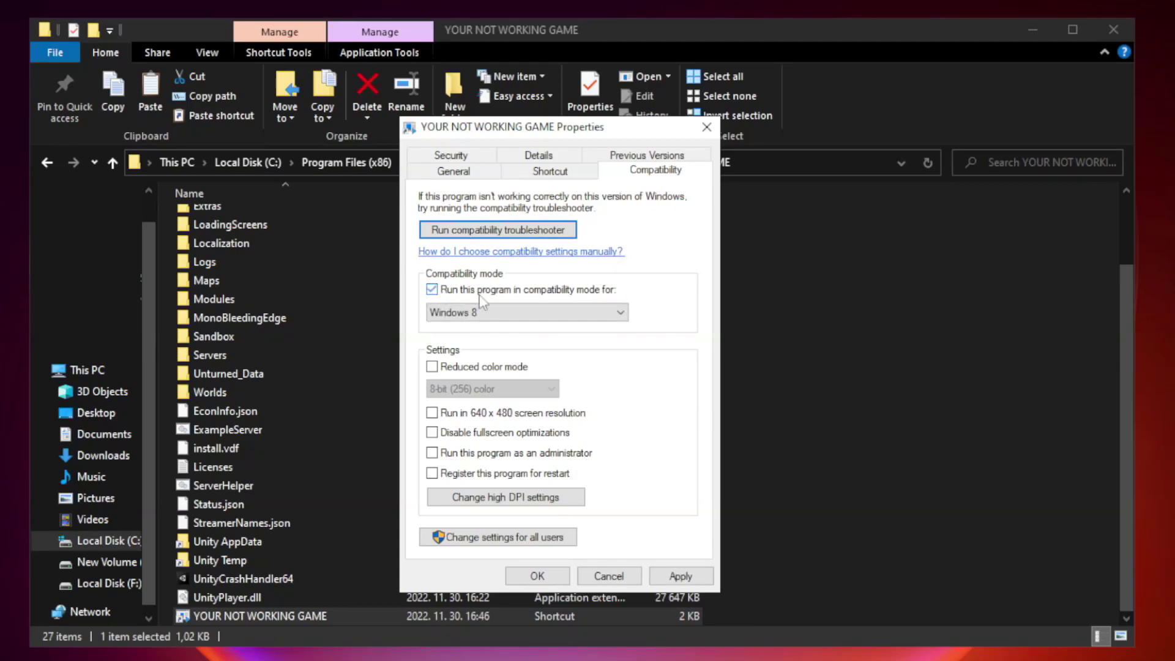
left_click(520, 313)
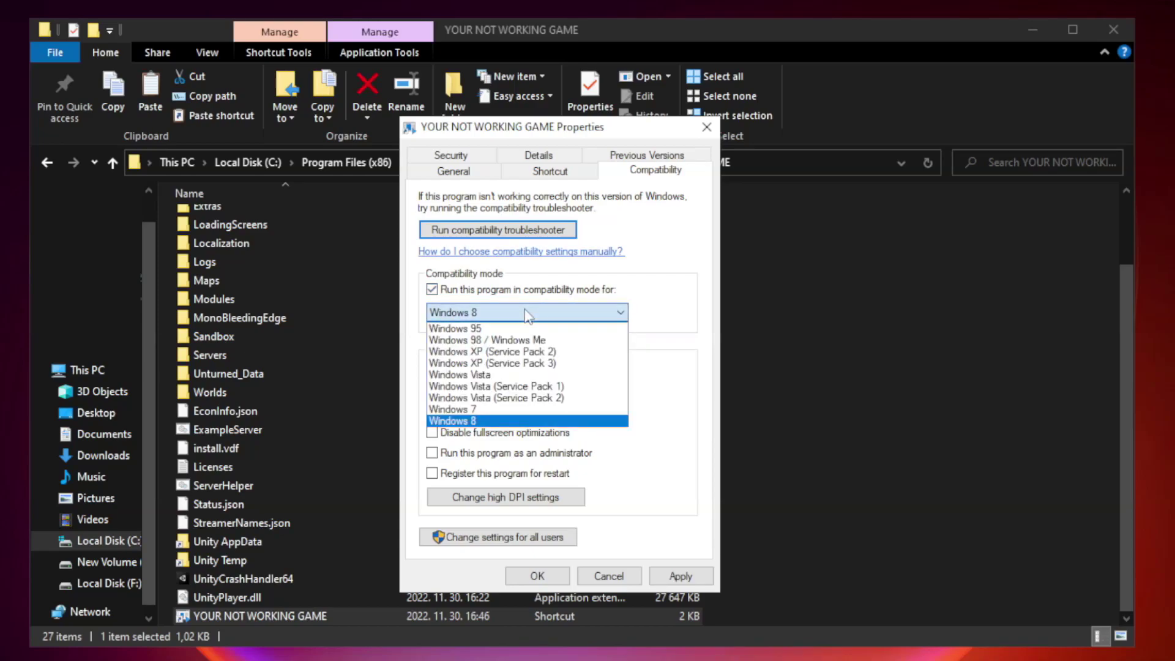
left_click(498, 421)
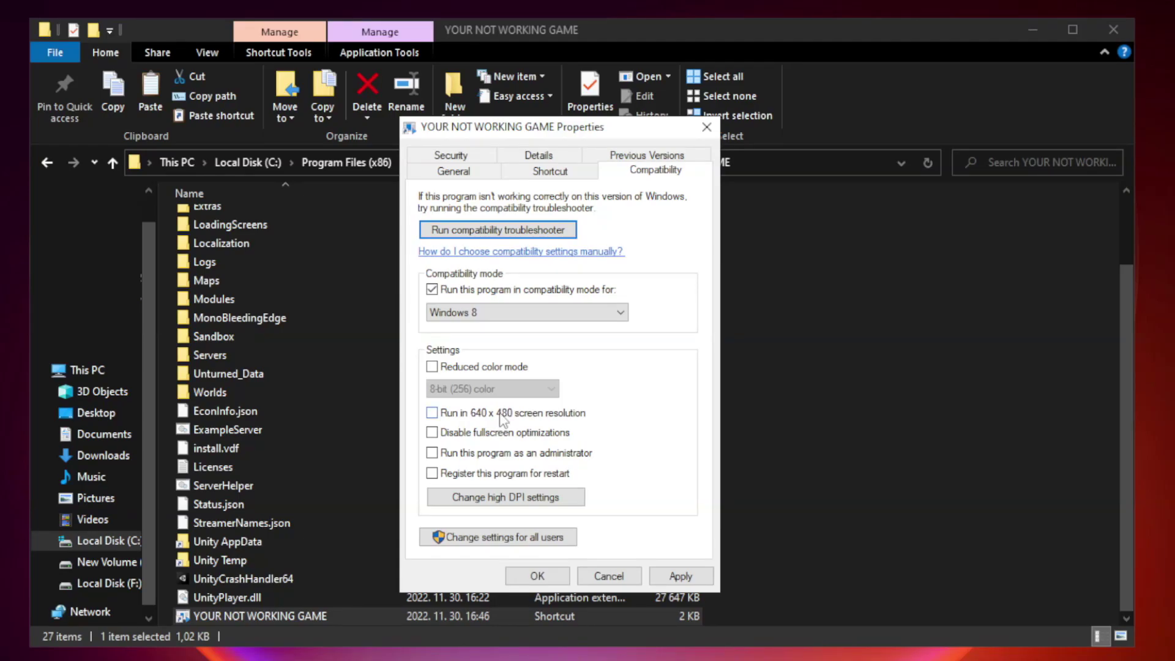
left_click(460, 438)
left_click(463, 455)
left_click(690, 579)
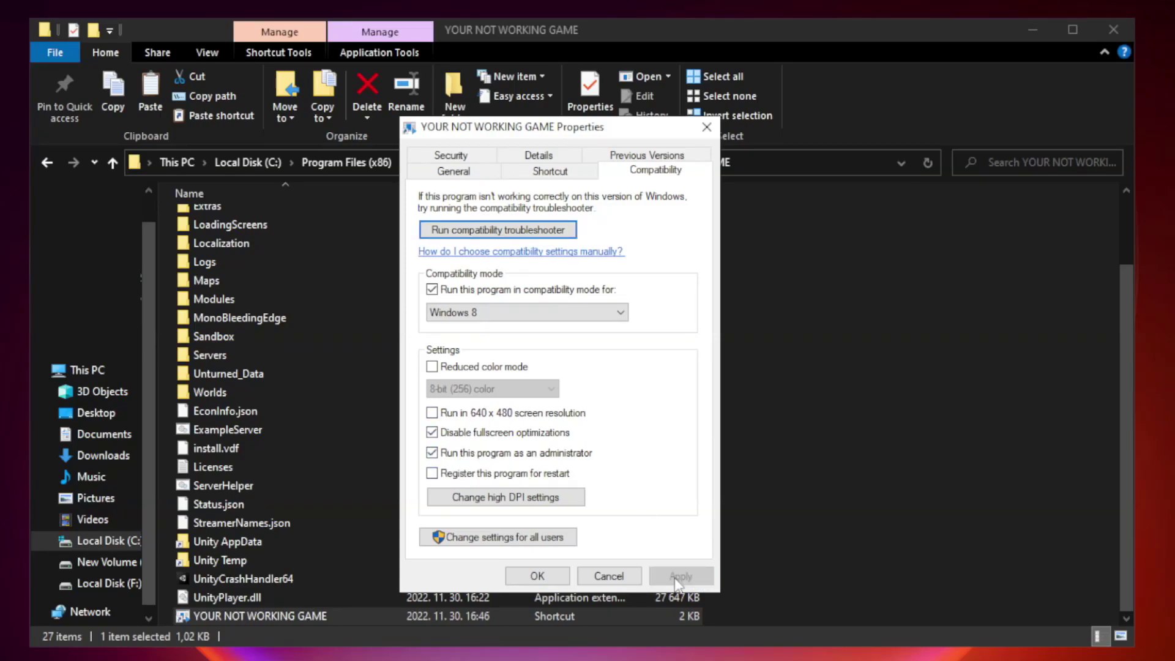
left_click(537, 576)
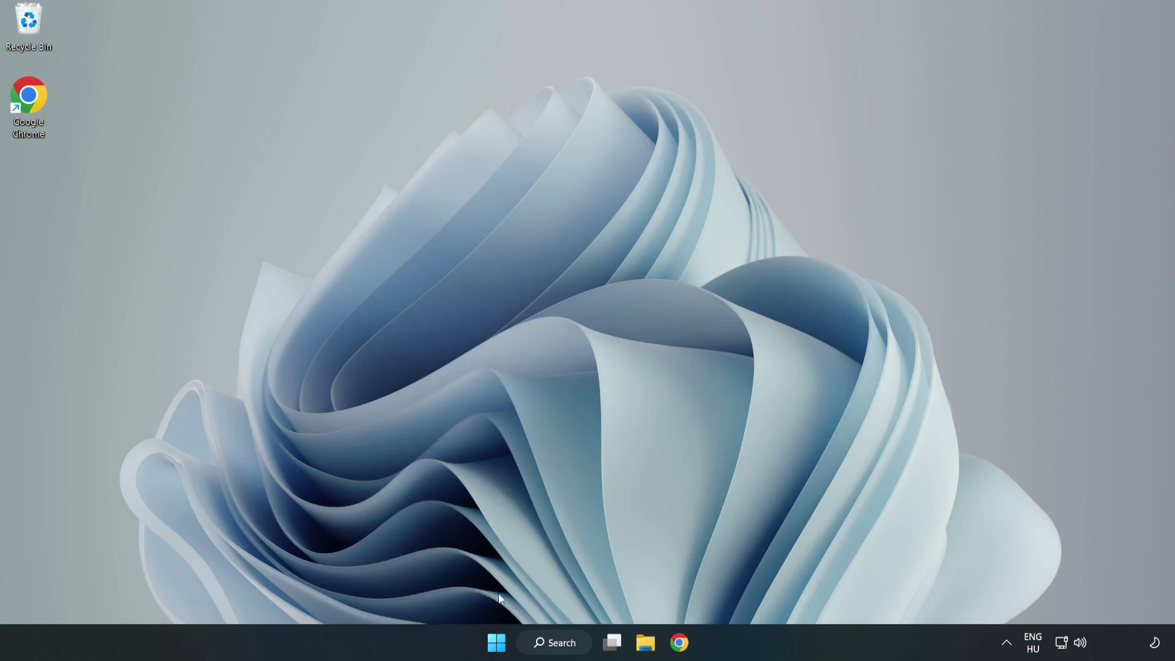
Open Task Manager from the Start button's quick menu and show the Startup apps list
right_click(499, 647)
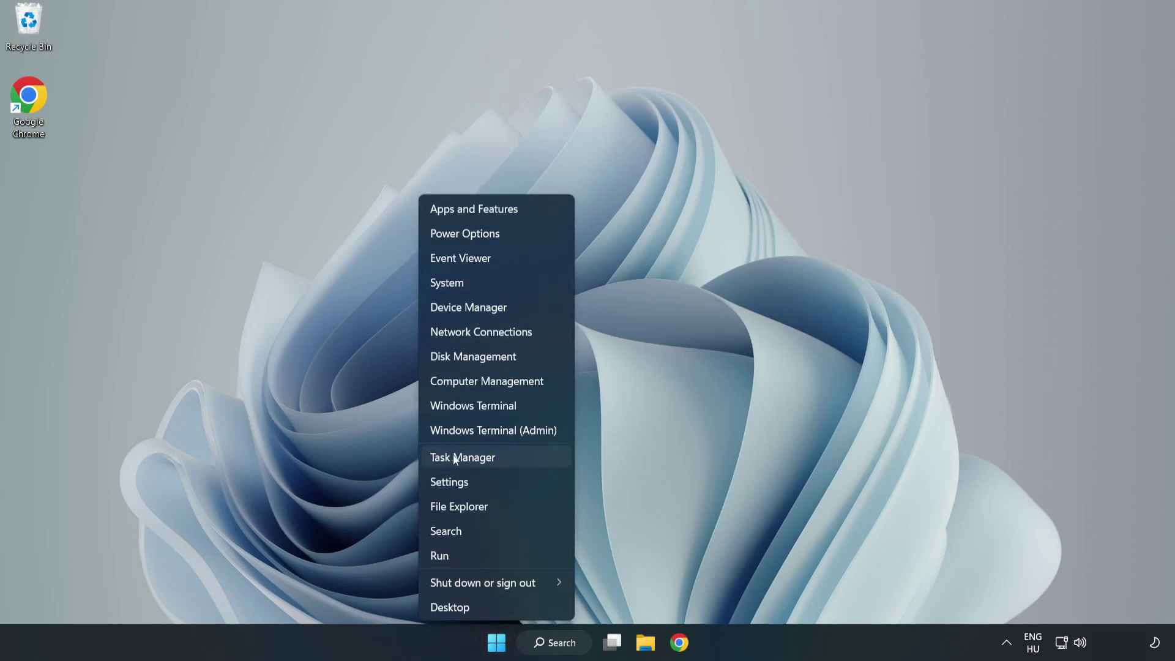
left_click(494, 457)
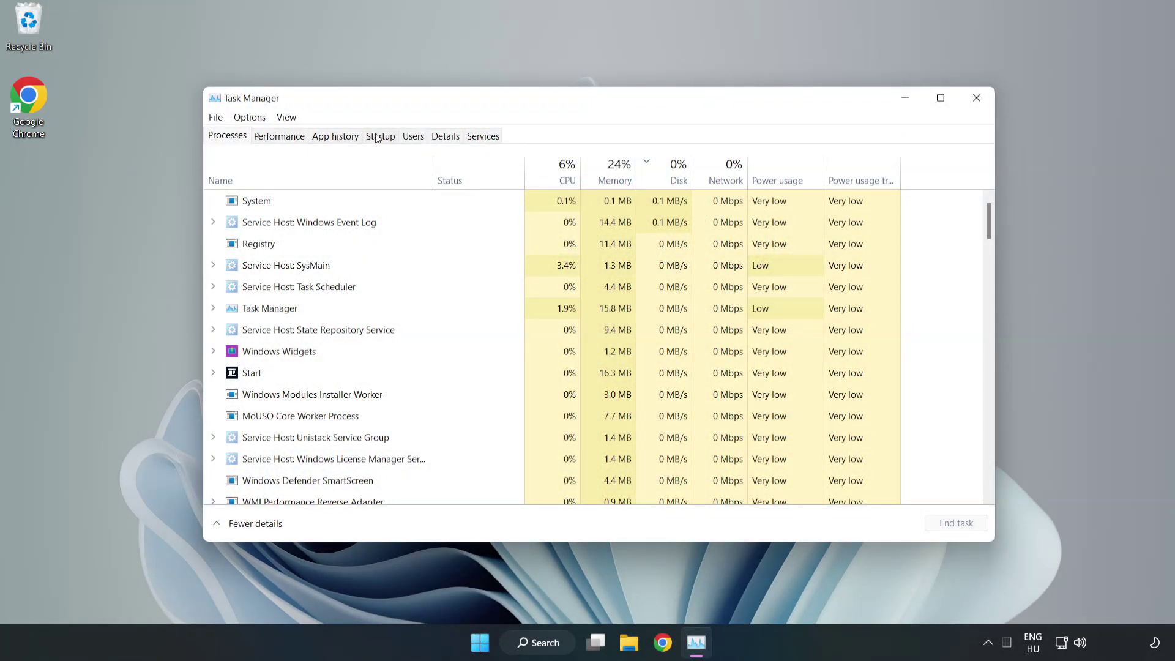
left_click(382, 139)
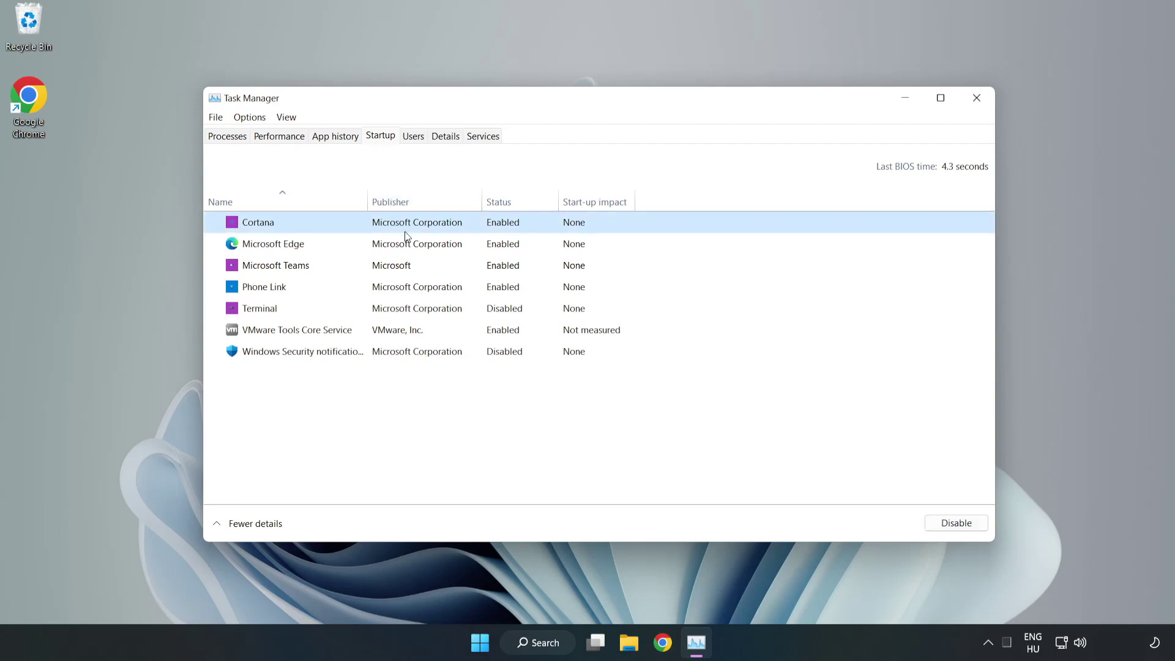
Disable Cortana, Microsoft Edge, Microsoft Teams and Phone Link from launching at startup
left_click(949, 524)
left_click(507, 242)
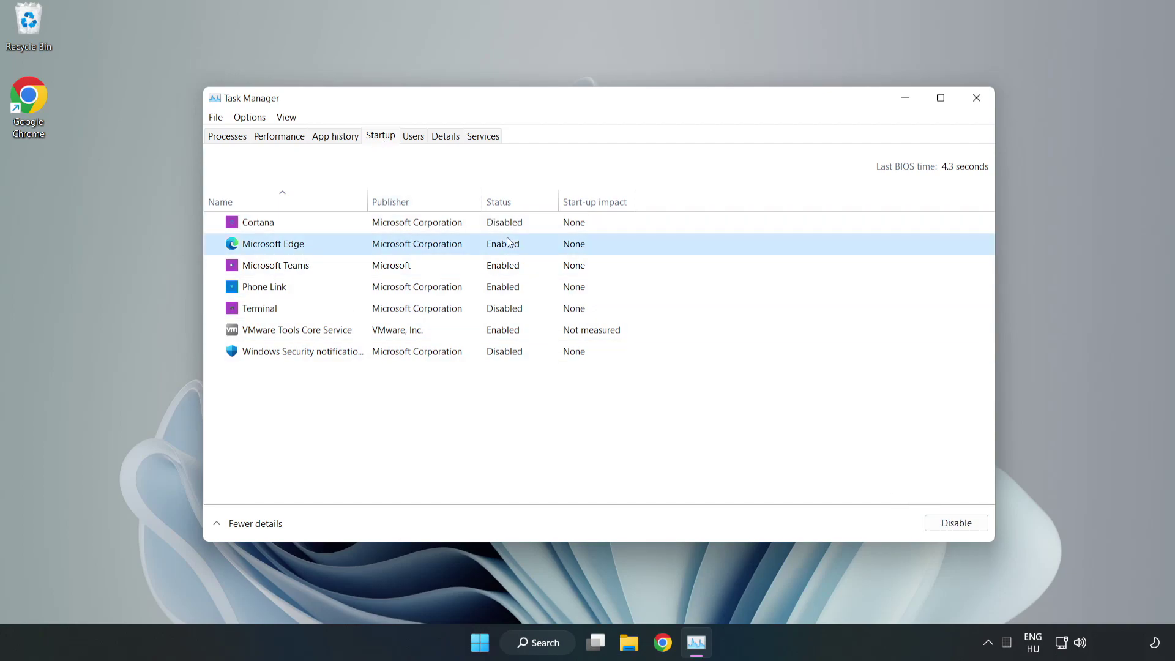
left_click(955, 524)
left_click(428, 266)
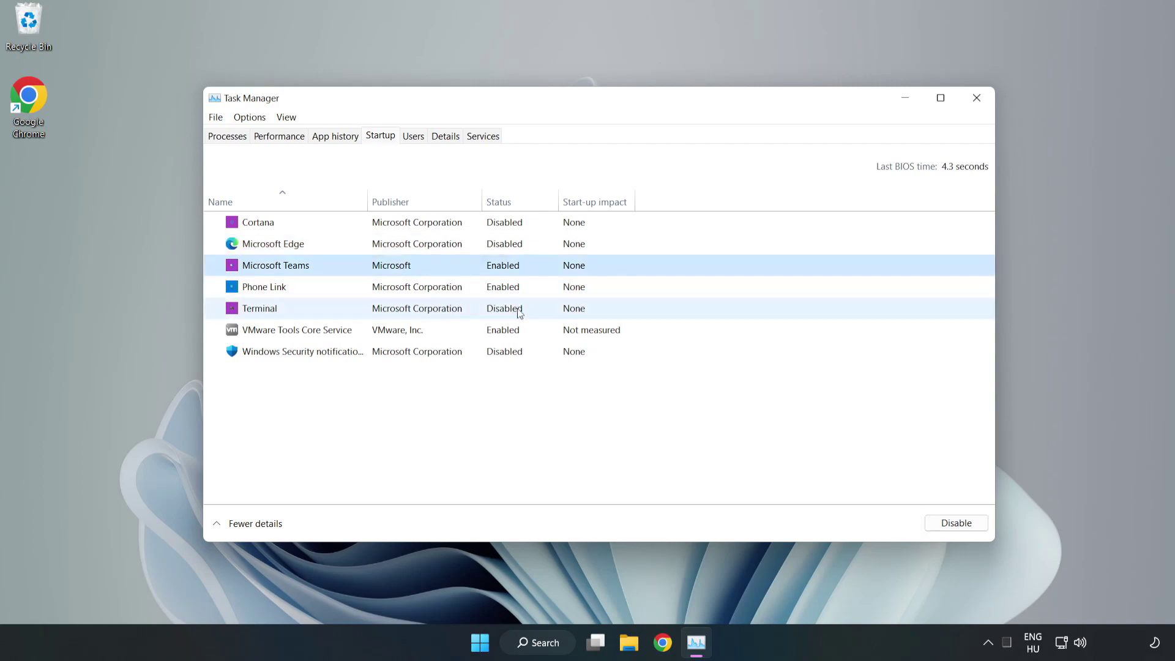
left_click(953, 524)
left_click(393, 291)
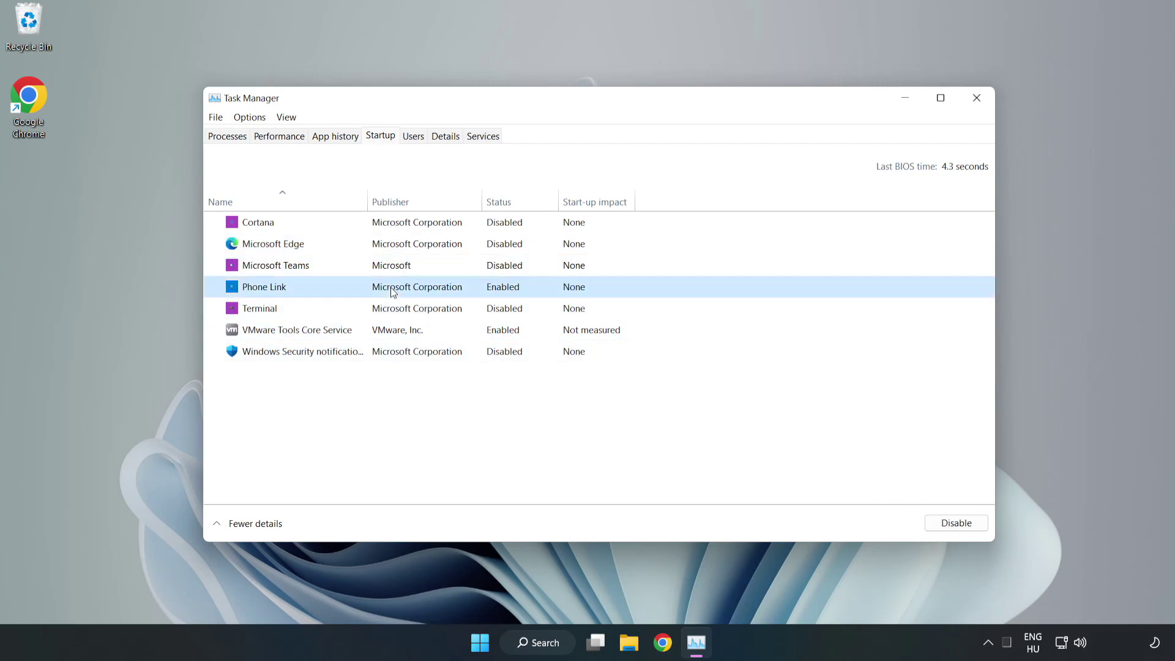
left_click(955, 524)
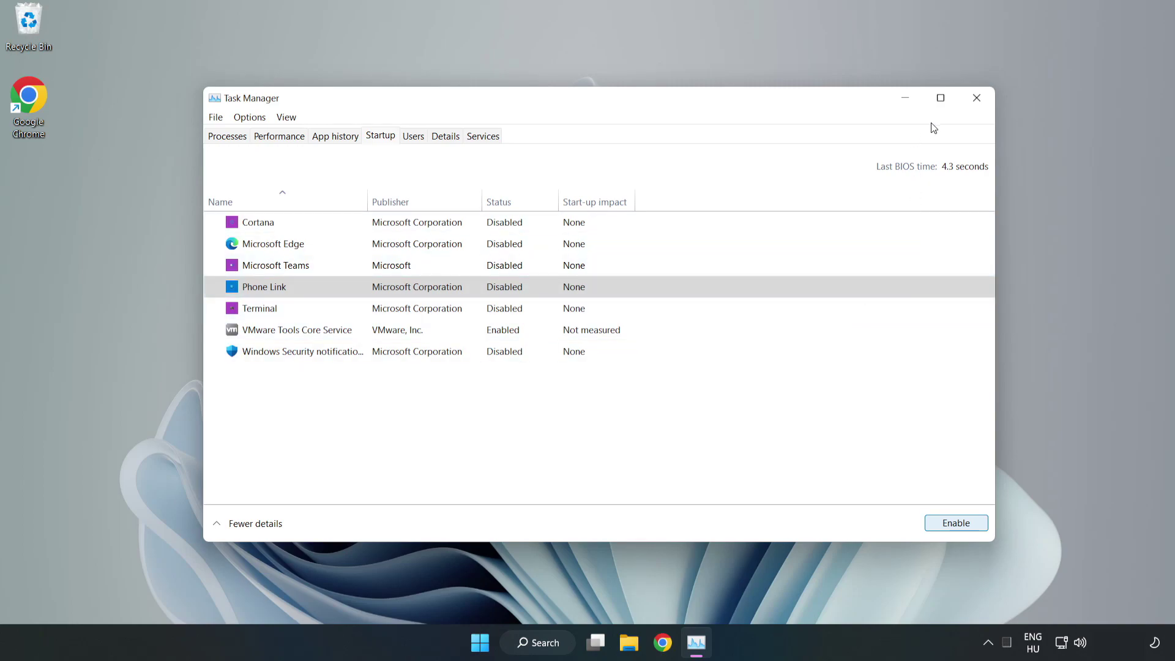
Close Task Manager and launch Windows Security by searching 'security'
left_click(977, 99)
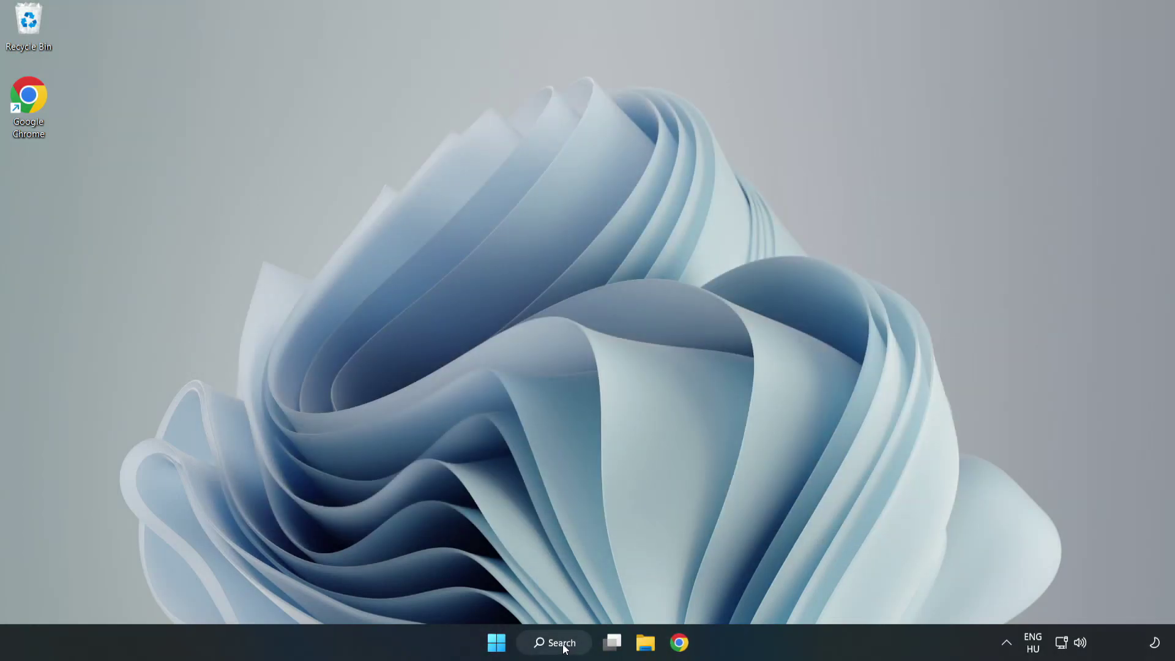
left_click(562, 644)
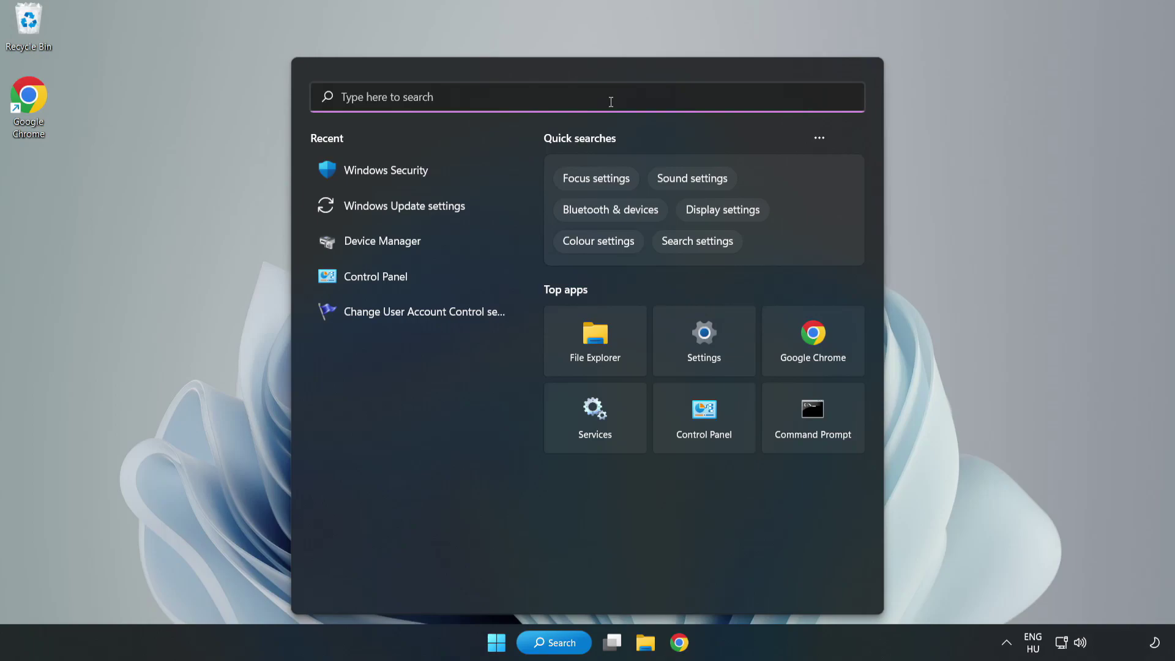
type("securit")
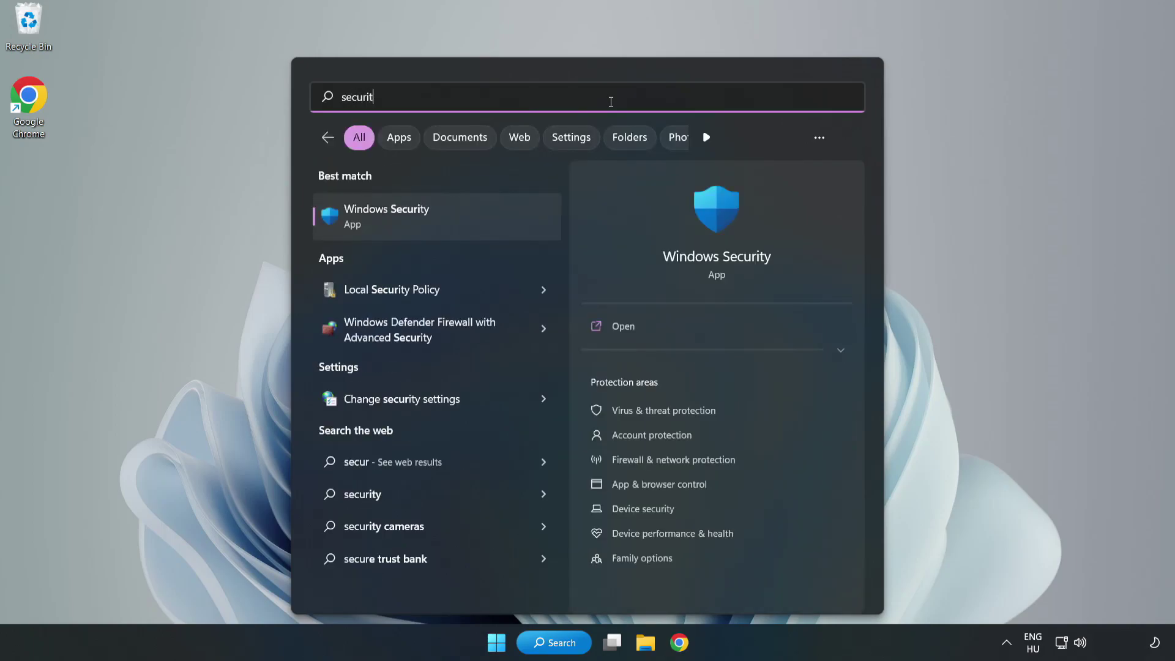
type("y")
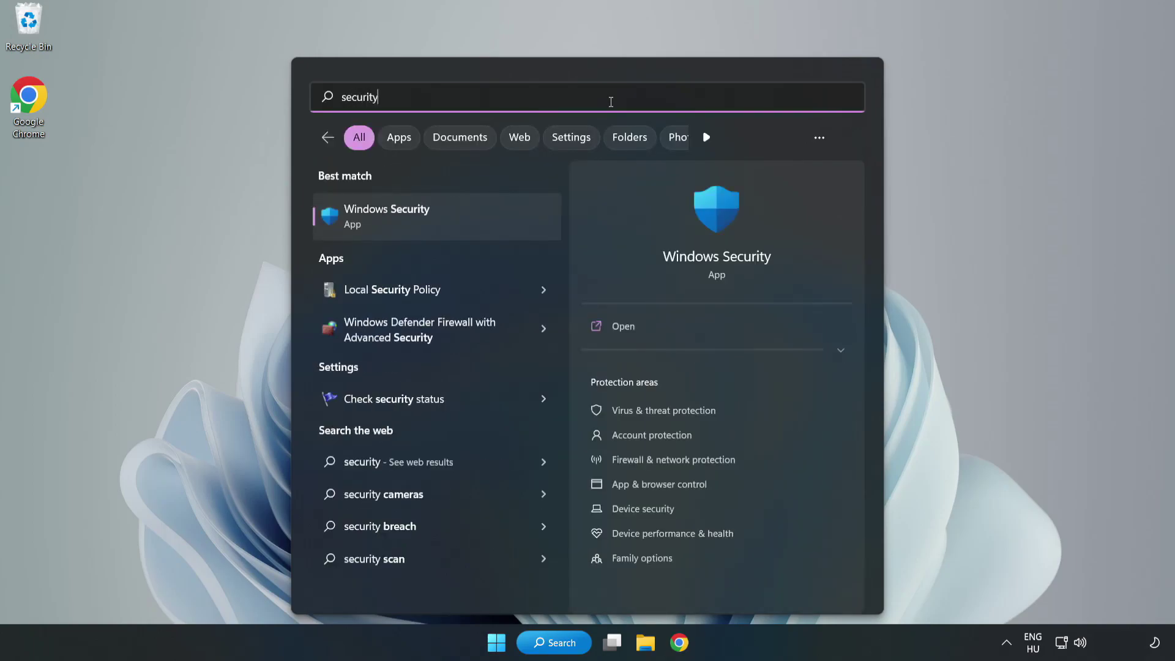
left_click(427, 224)
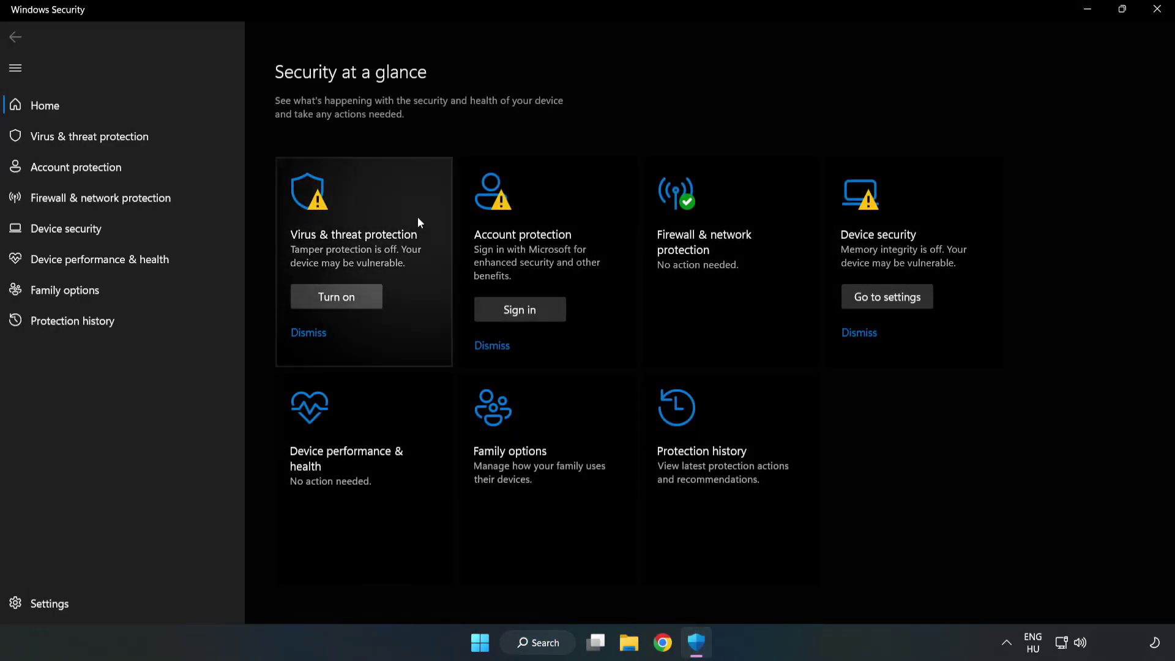
Go to the Virus & threat protection settings and scroll down to Exclusions
left_click(76, 141)
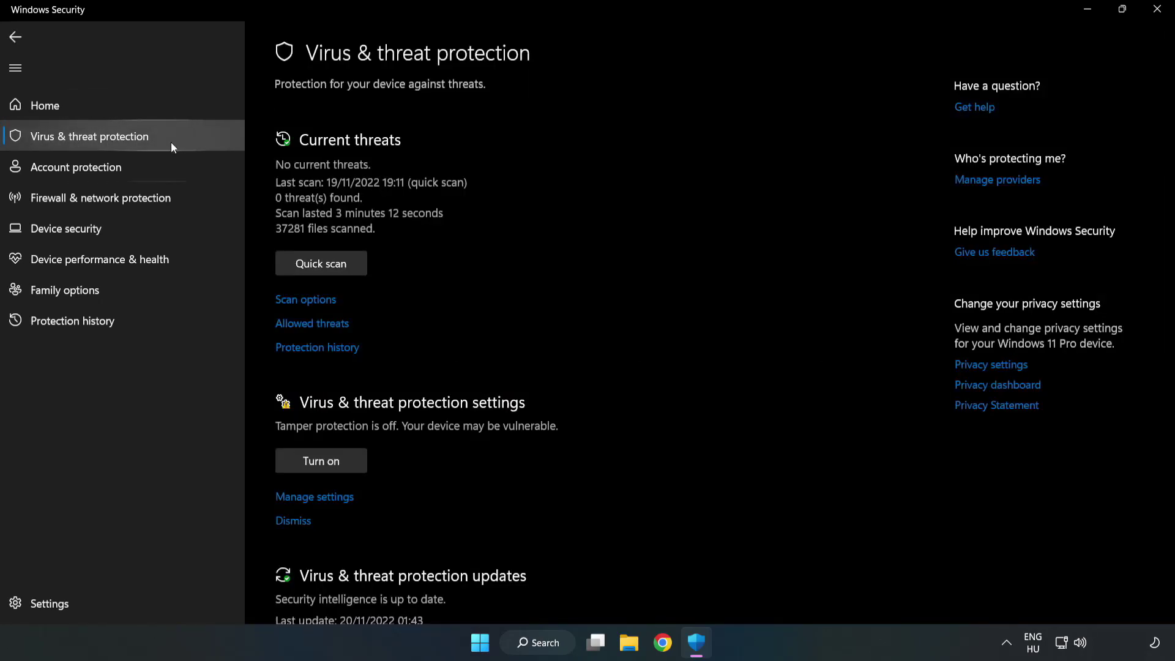
scroll(612, 236, "down", 2)
scroll(613, 237, "down", 2)
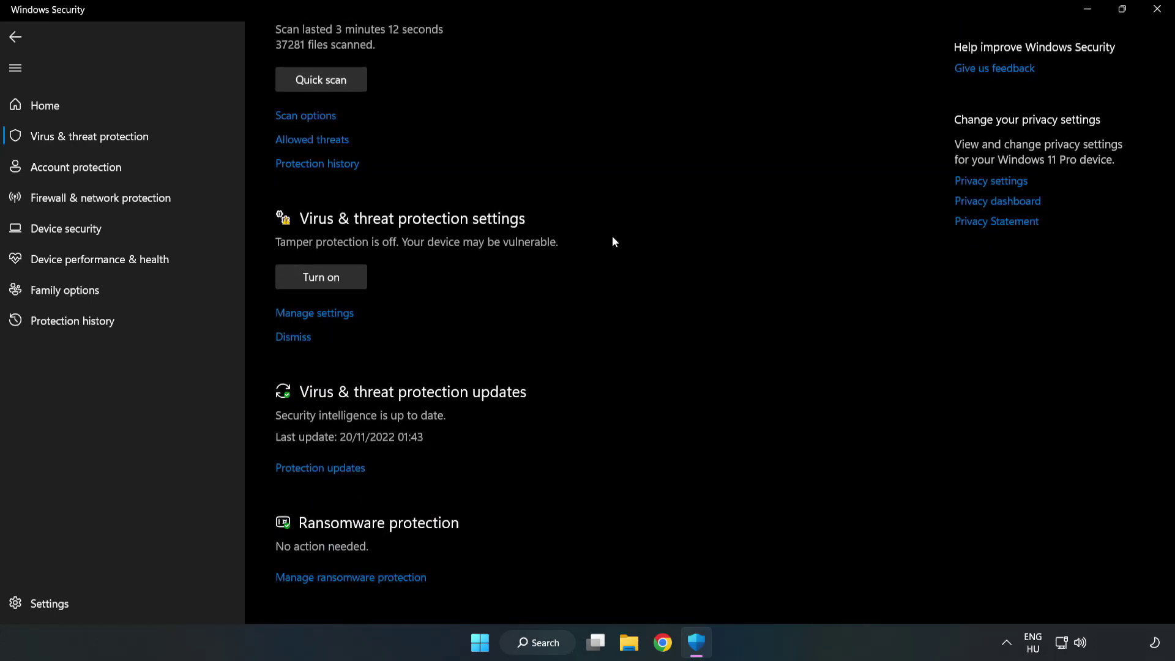
left_click(310, 314)
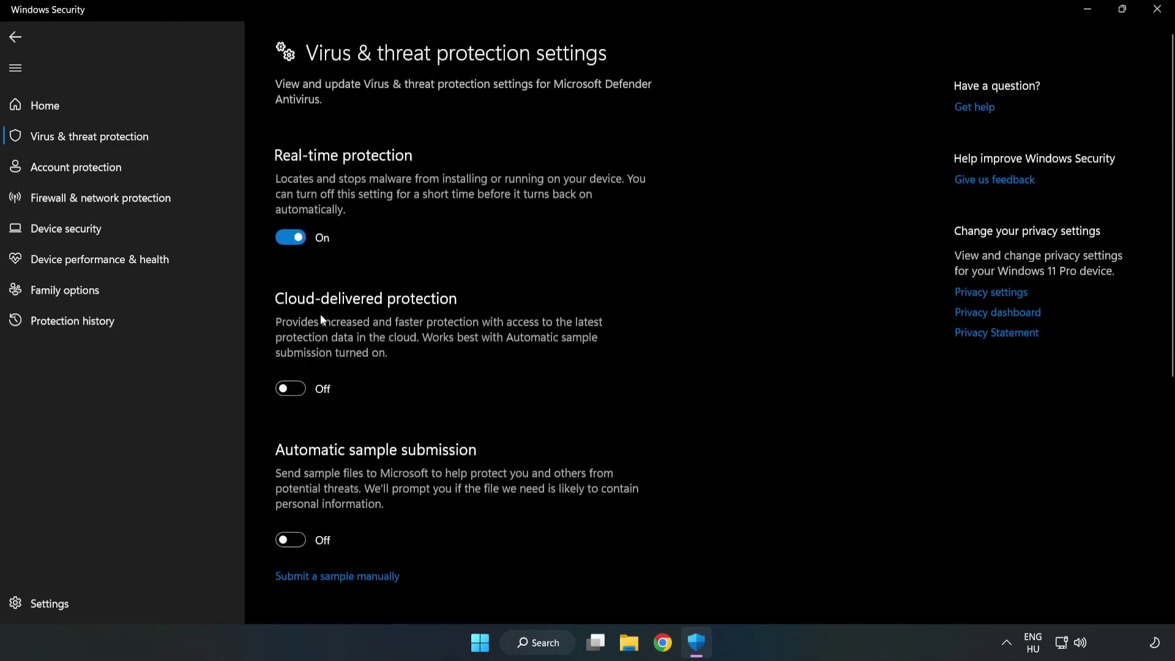
scroll(750, 309, "down", 6)
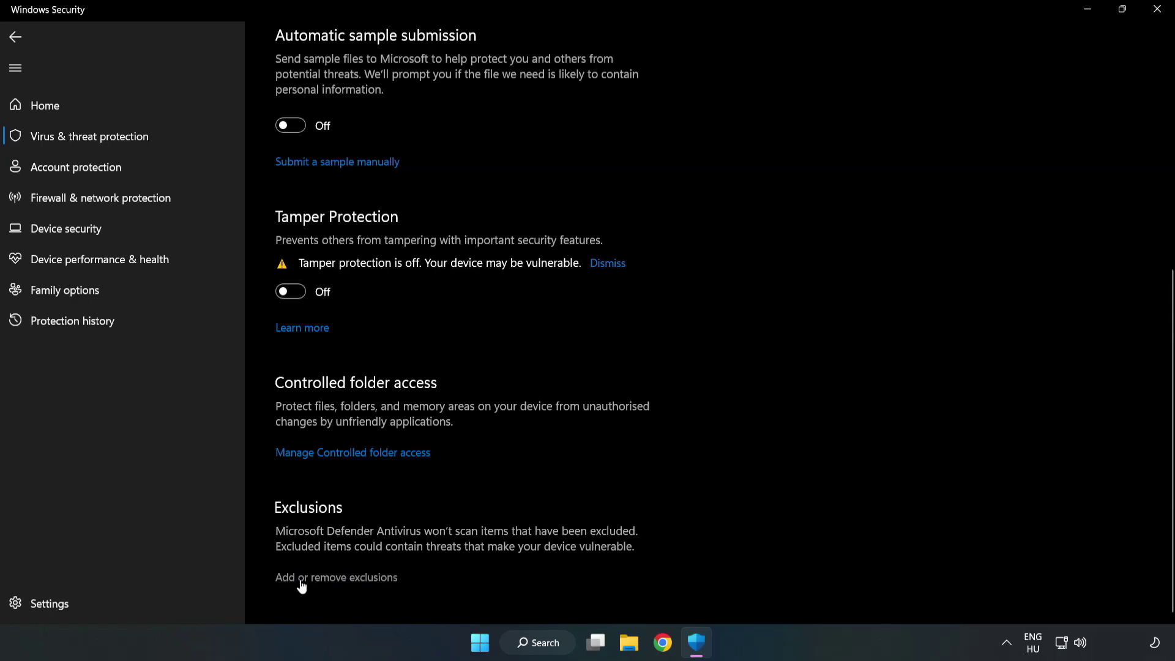
Add the NOT WORKING APP shortcut from C:\Program Files (x86) as a Defender file exclusion, listed as chrome.exe
left_click(348, 579)
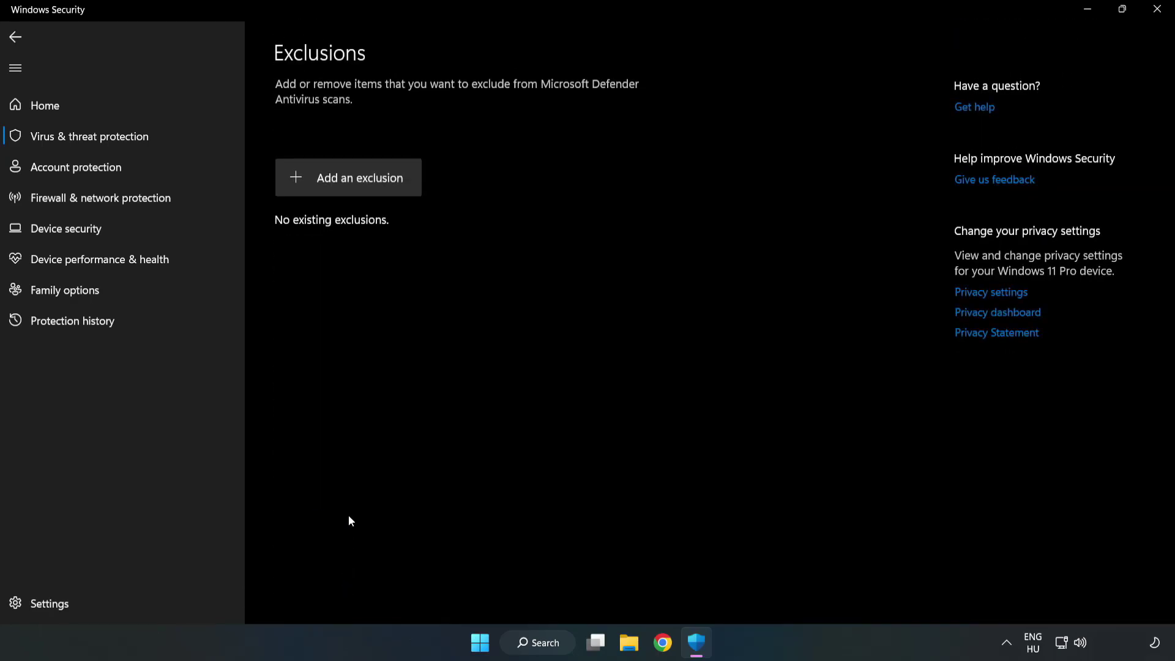
left_click(360, 183)
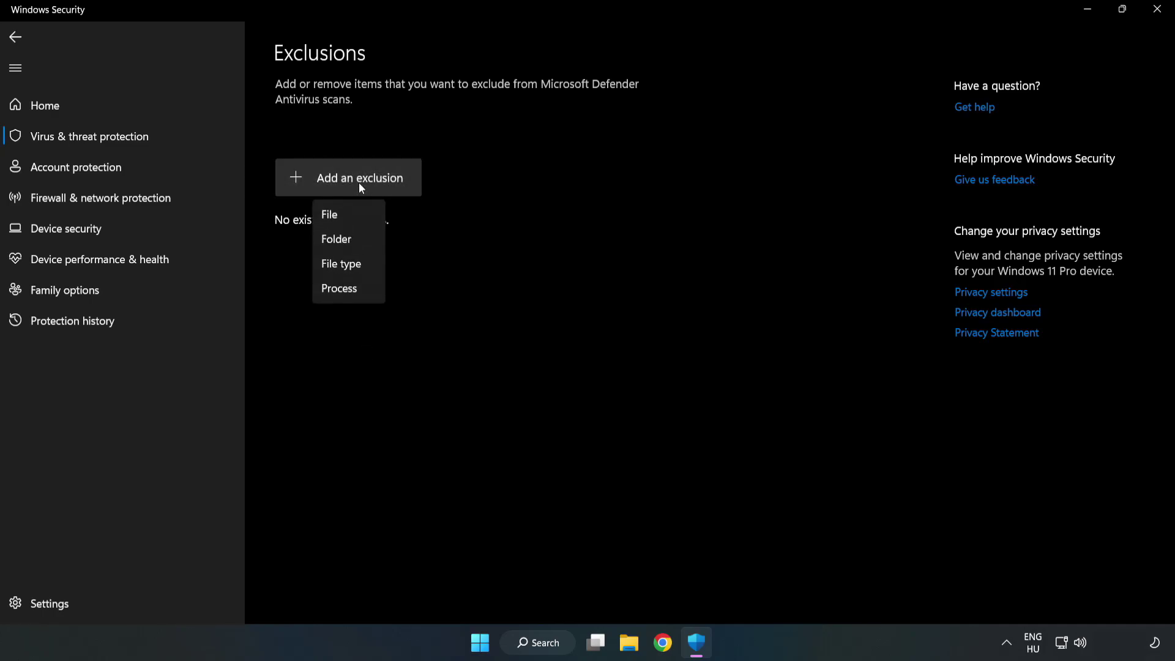
left_click(336, 217)
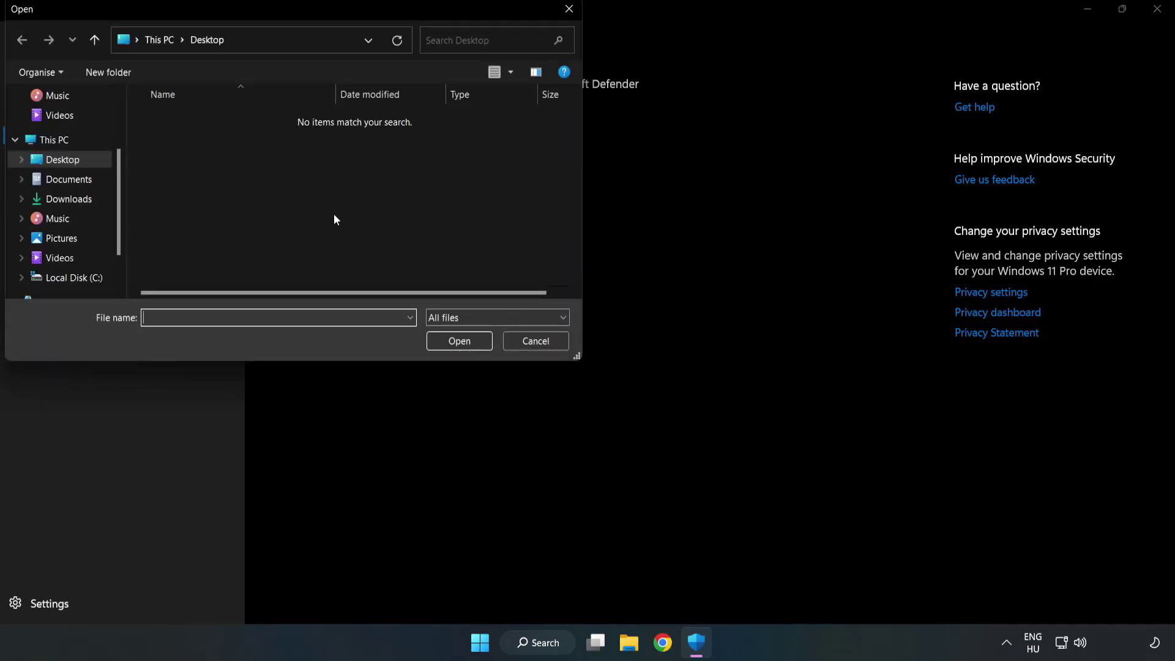
left_click_drag(314, 11, 541, 135)
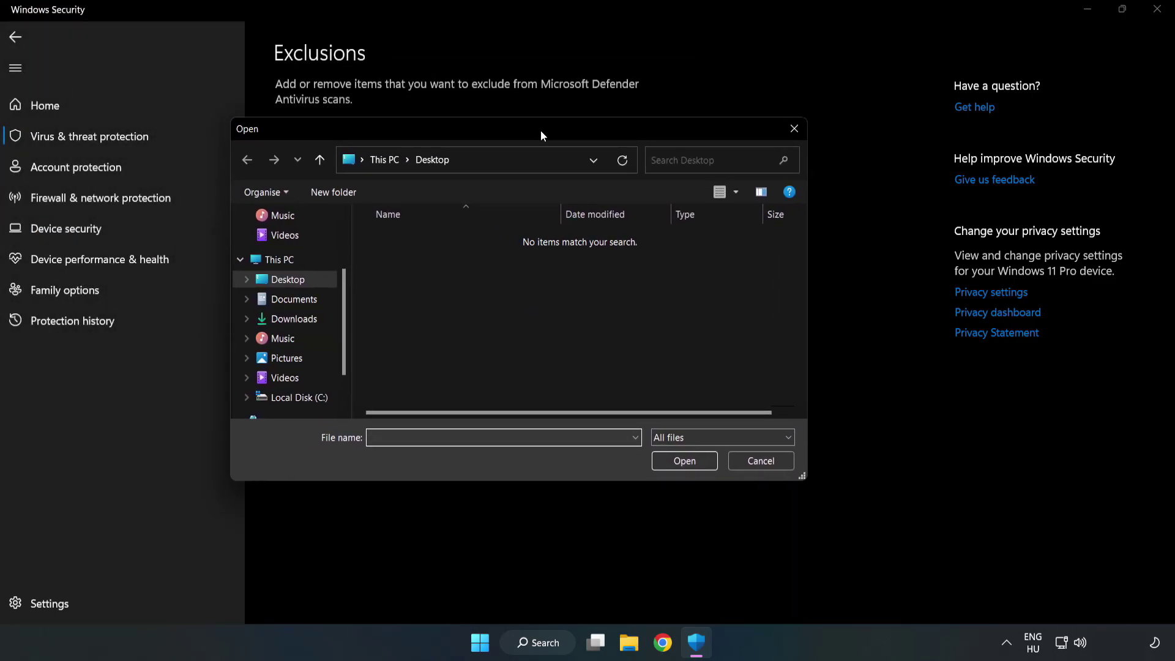
left_click(299, 398)
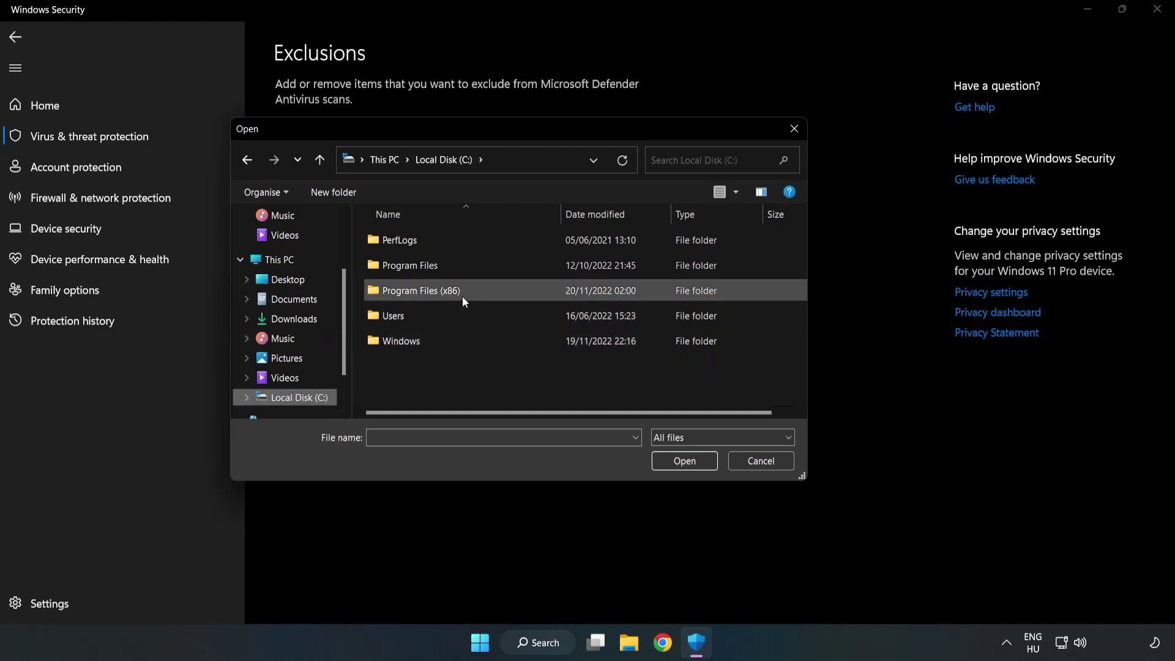
double_click(461, 292)
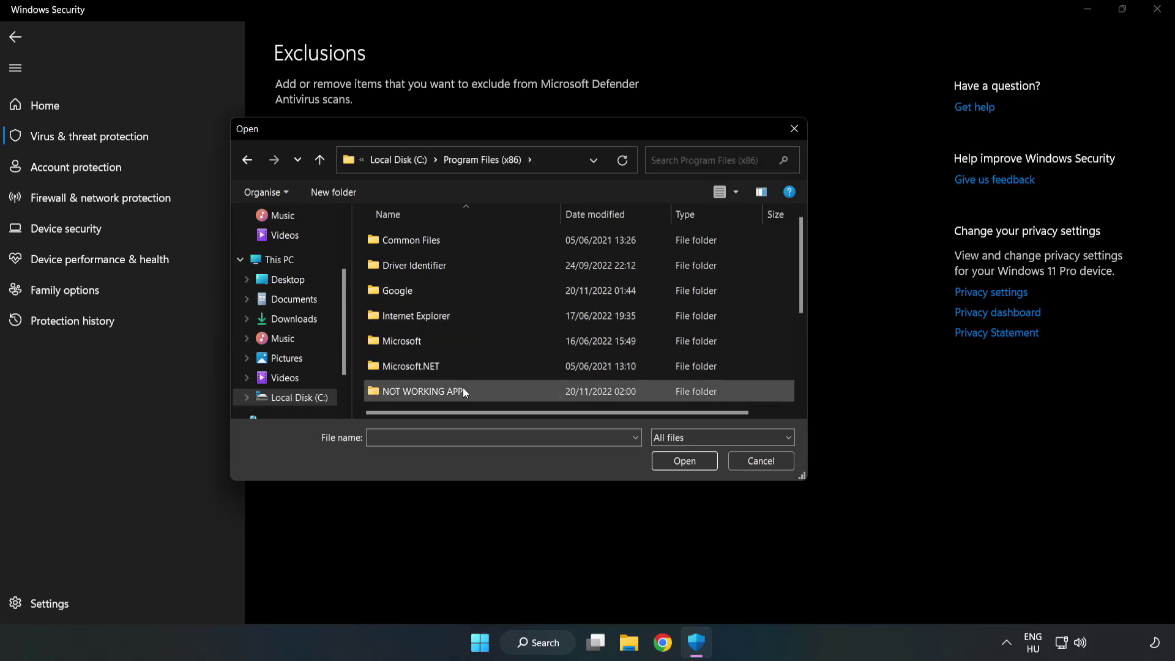
double_click(461, 389)
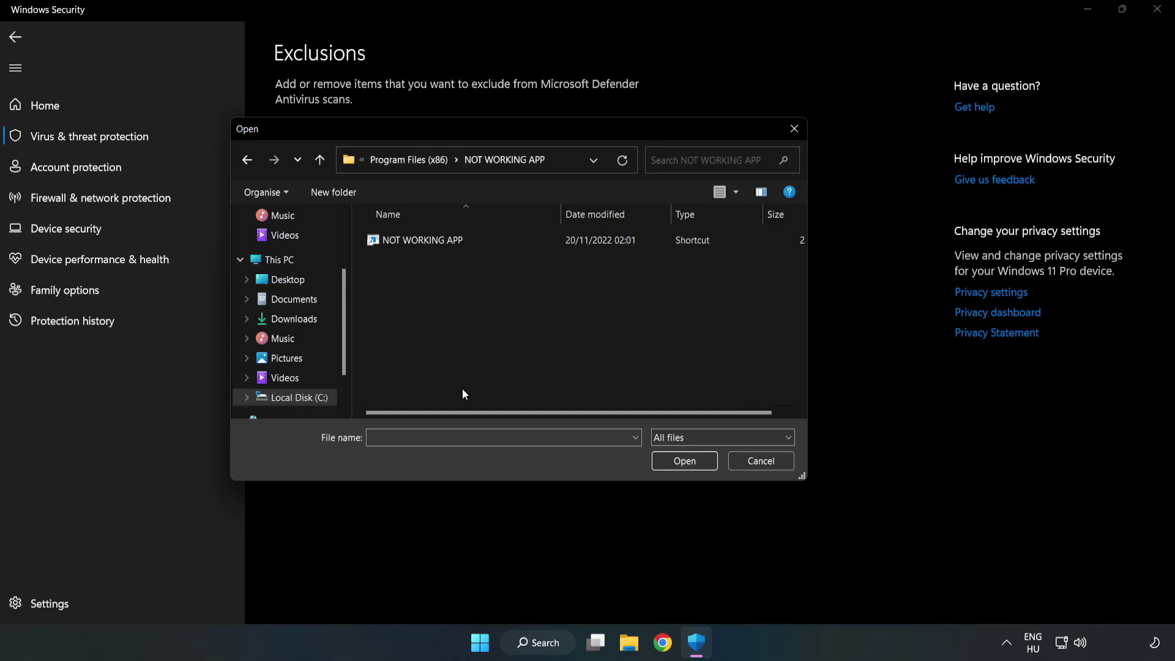
left_click(412, 240)
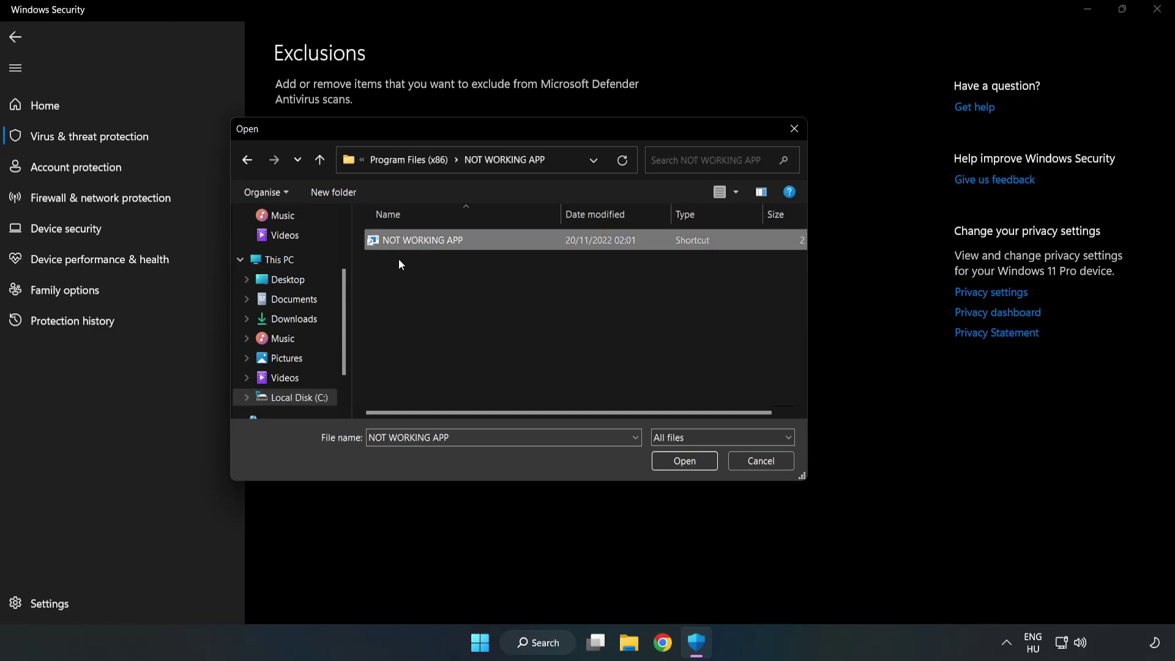
left_click(684, 461)
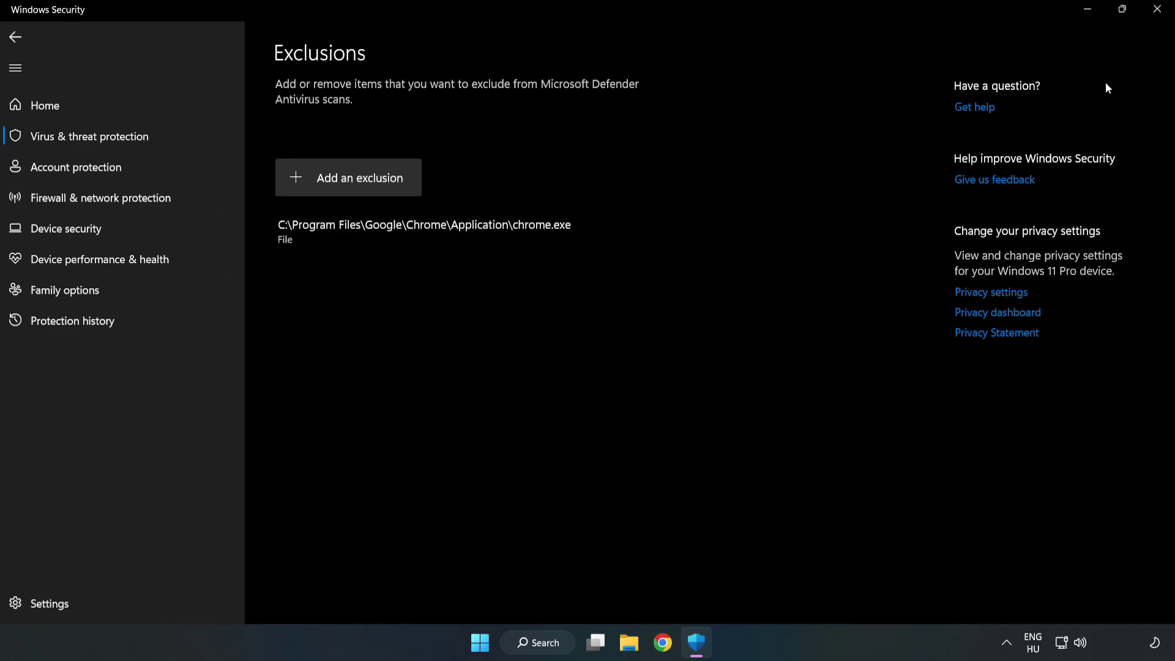
Close Windows Security and bring up the Start menu's Sleep, Shut down and Restart options
left_click(1156, 16)
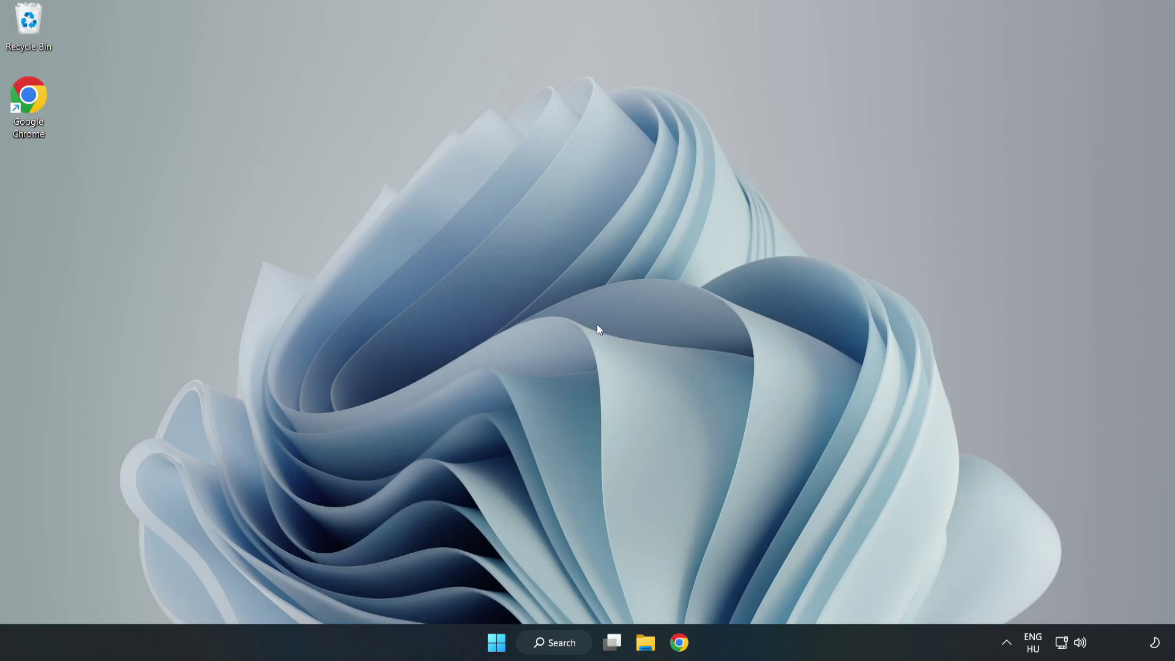
left_click(496, 643)
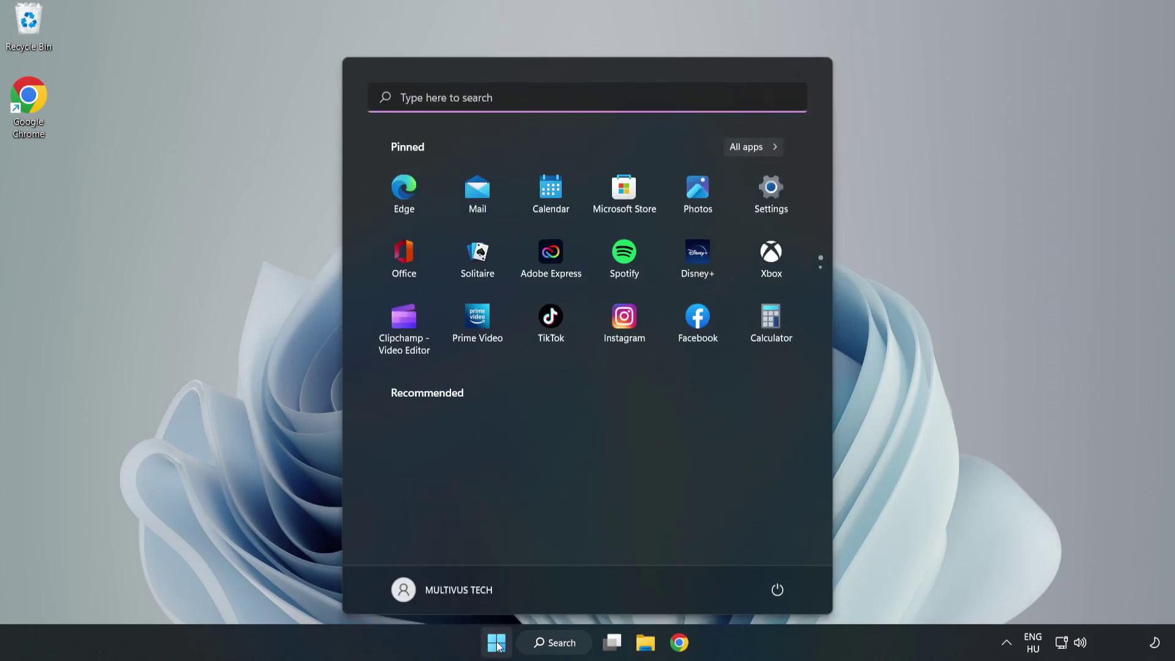
left_click(777, 590)
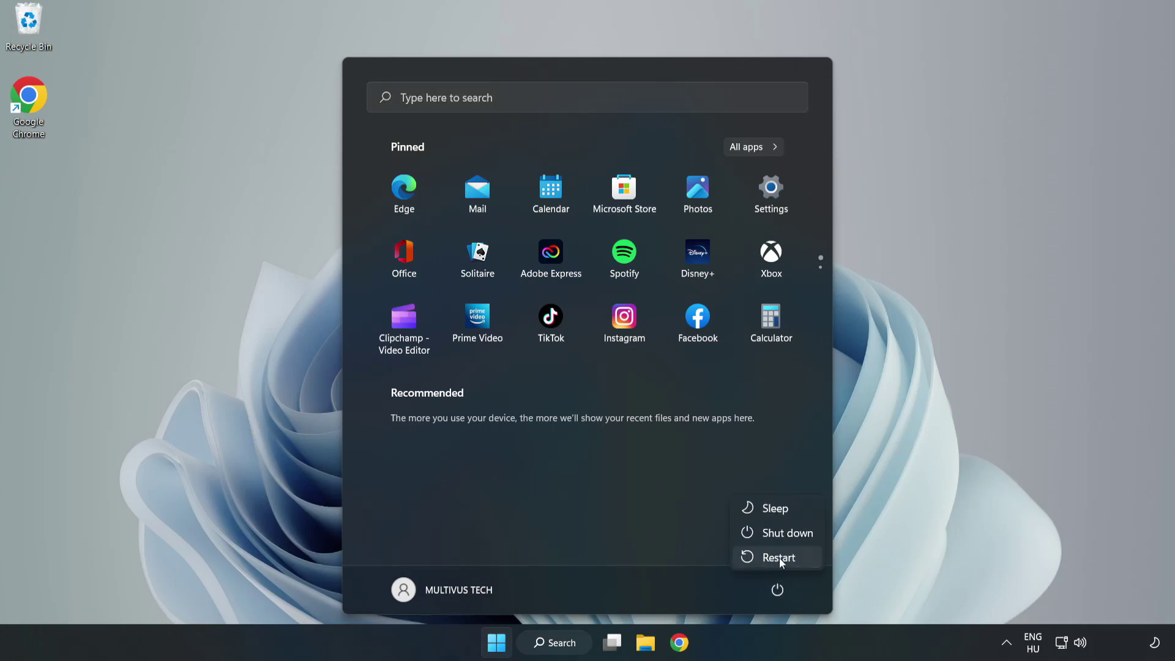